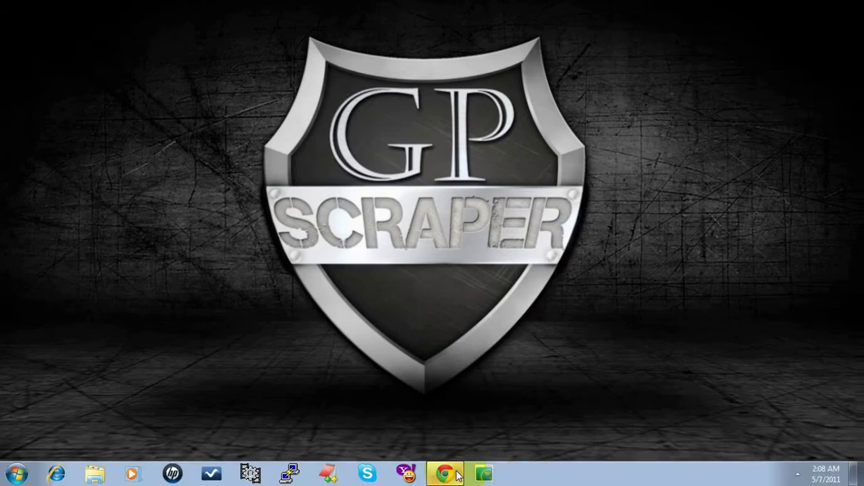
- Sign in to Gmail in Chrome with the saved username and the account password
{"action": "left_click", "coordinate": [456, 474]}
{"action": "left_click", "coordinate": [783, 136]}
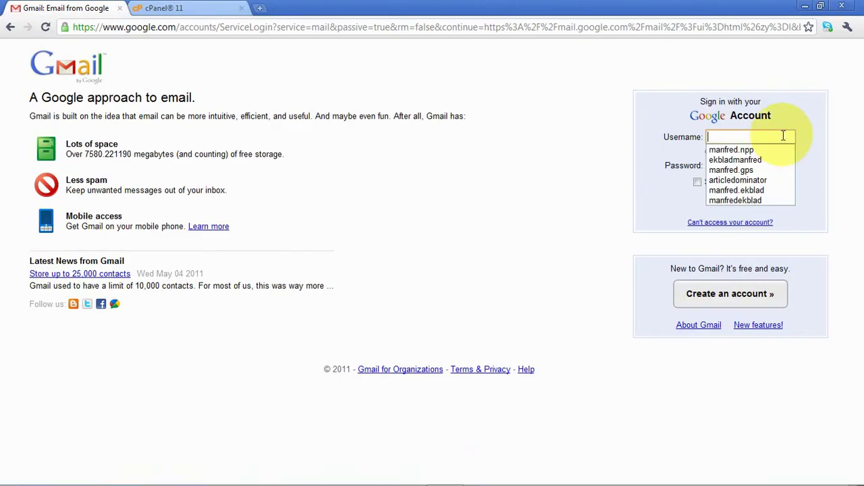
{"action": "key", "text": "Down"}
{"action": "key", "text": "Down"}
{"action": "key", "text": "Down"}
{"action": "key", "text": "Tab"}
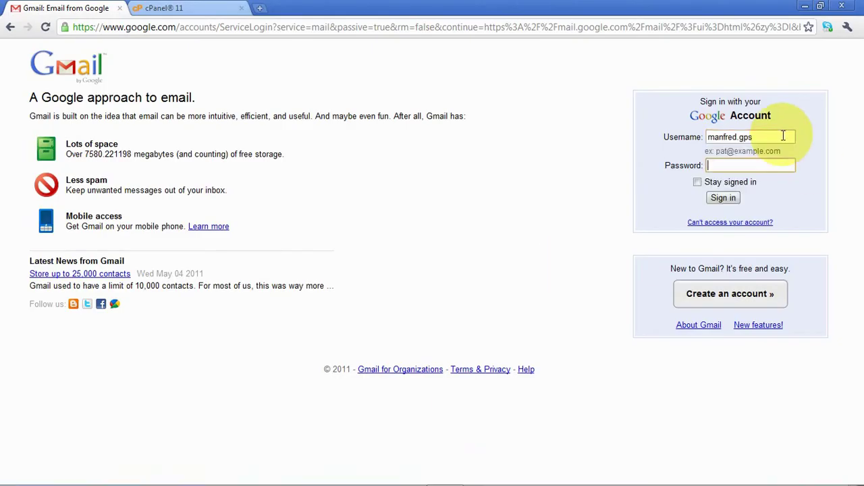
{"action": "type", "text": "•••••••••••"}
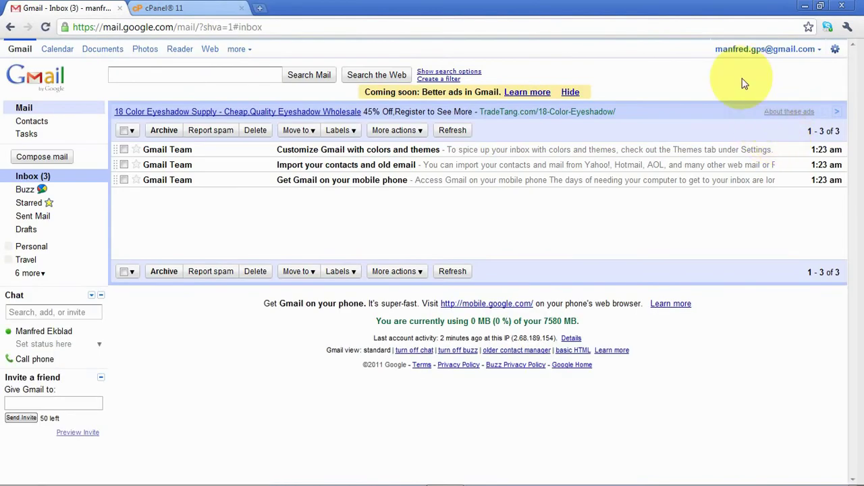
- Enable IMAP on Gmail's Forwarding and POP/IMAP settings page and save the change
{"action": "left_click", "coordinate": [835, 52]}
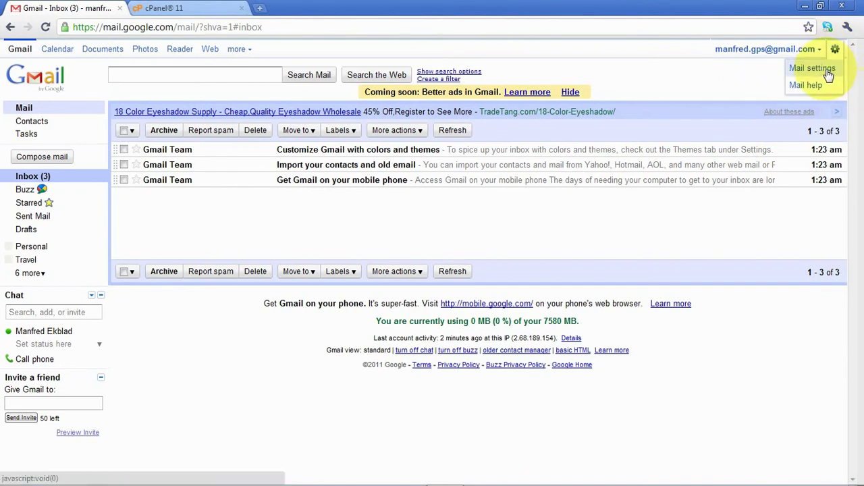
{"action": "left_click", "coordinate": [829, 71]}
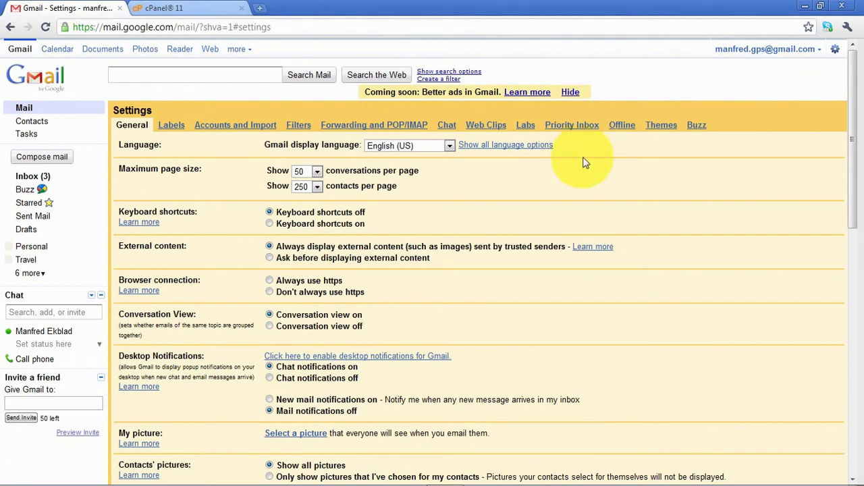
{"action": "left_click", "coordinate": [362, 128]}
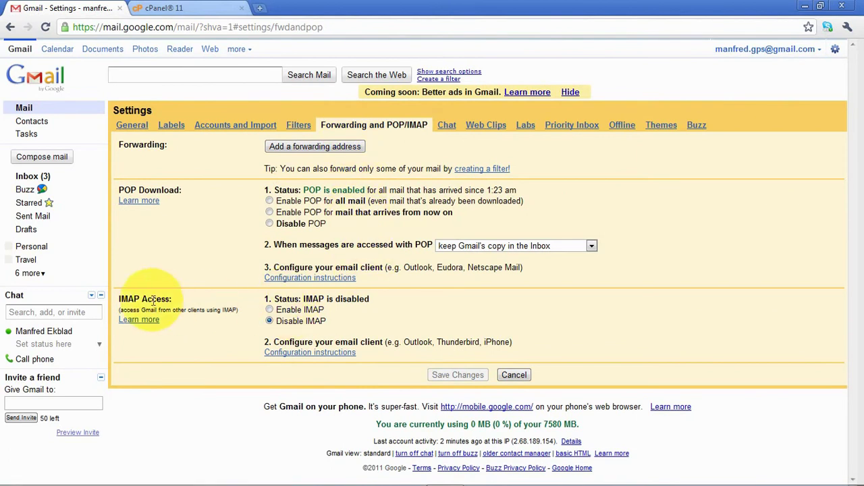
{"action": "left_click", "coordinate": [270, 310]}
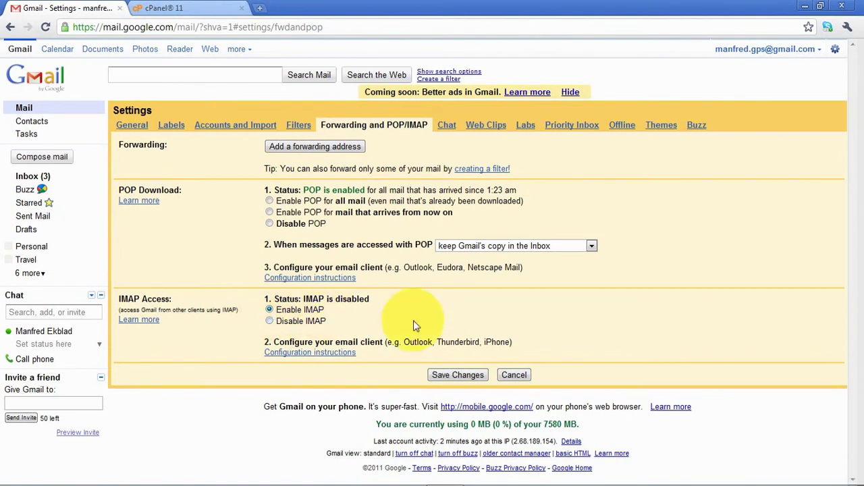
{"action": "left_click", "coordinate": [459, 375]}
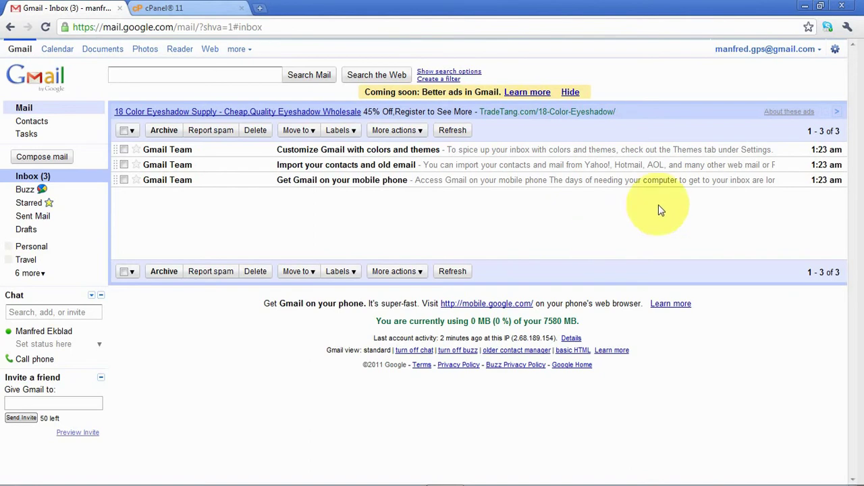
- Reopen the Forwarding and POP/IMAP settings to confirm IMAP is now enabled
{"action": "left_click", "coordinate": [835, 49]}
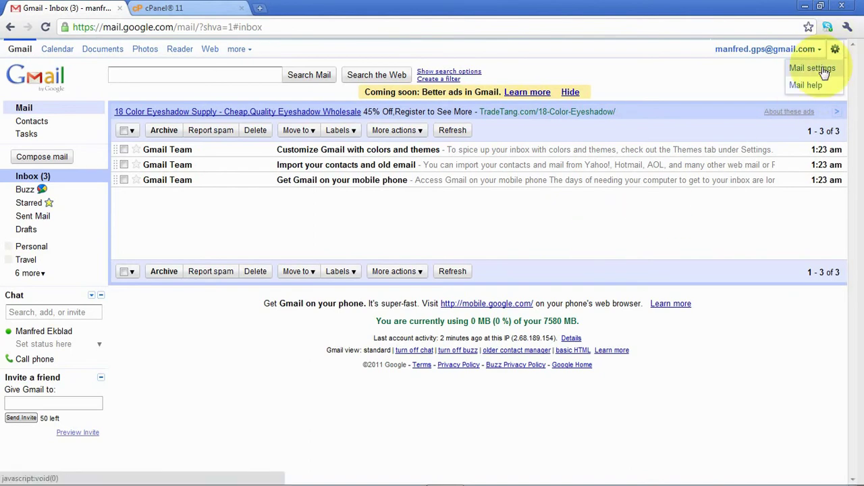
{"action": "left_click", "coordinate": [814, 68]}
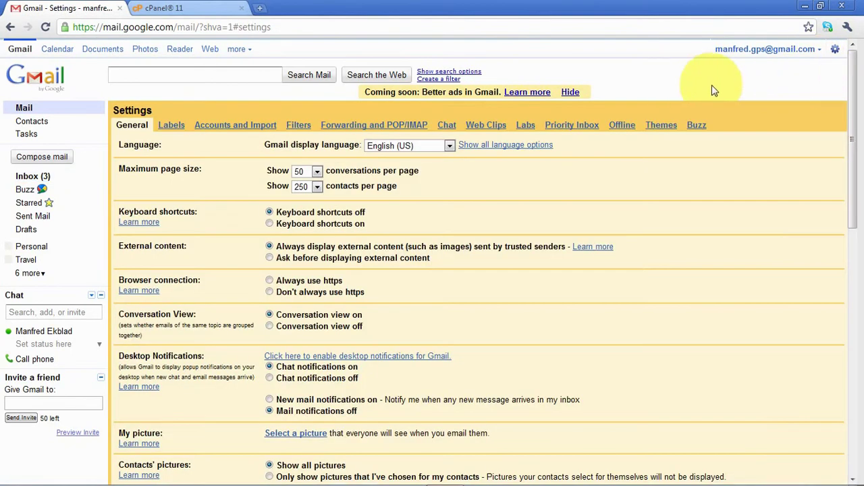
{"action": "left_click", "coordinate": [402, 128]}
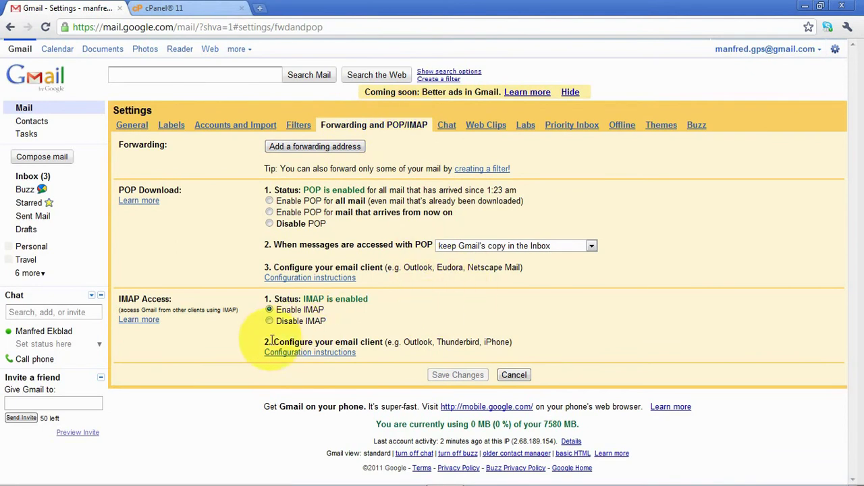
- Open the Gmail Help article for other mail clients listing smtp.gmail.com and imap.gmail.com
{"action": "left_click", "coordinate": [339, 353]}
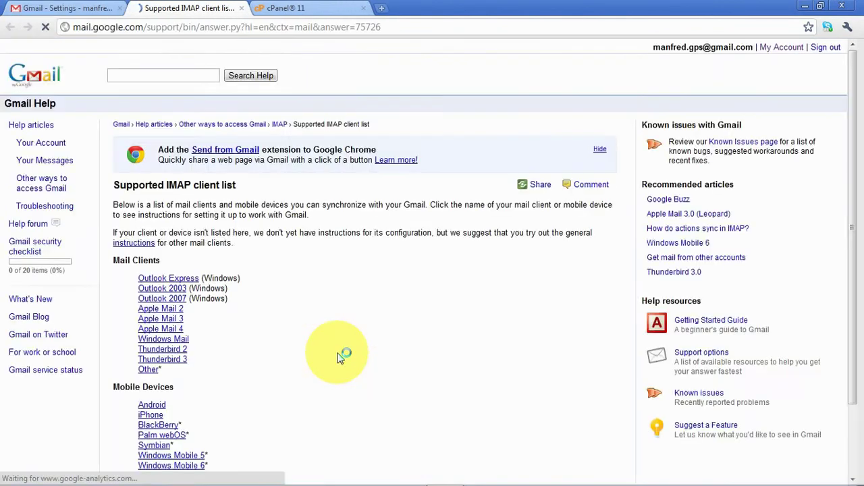
{"action": "scroll", "coordinate": [353, 303], "scroll_direction": "down", "scroll_amount": 2}
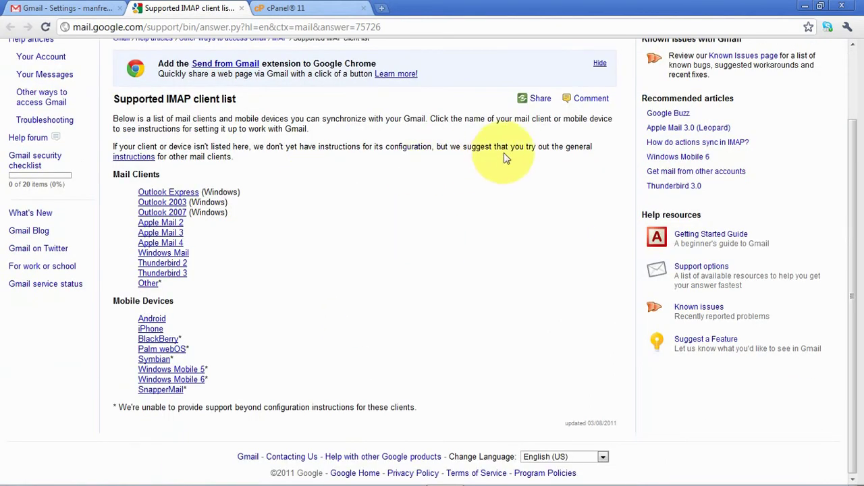
{"action": "left_click", "coordinate": [135, 158]}
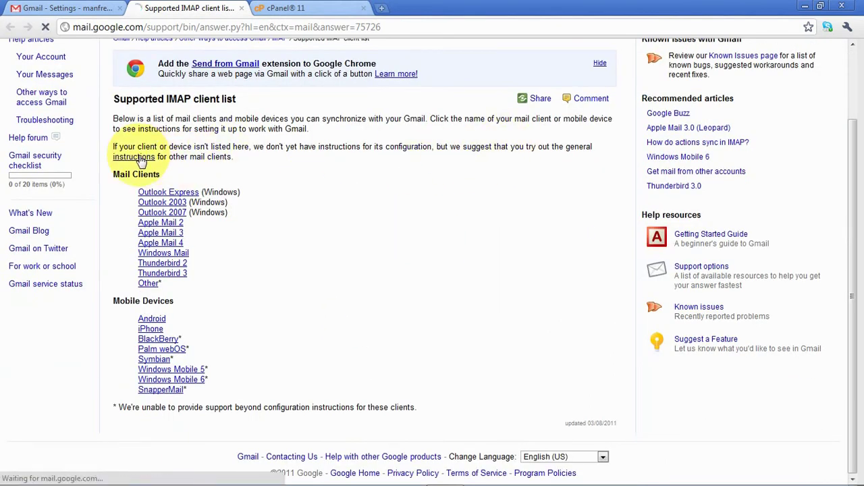
{"action": "scroll", "coordinate": [435, 297], "scroll_direction": "down", "scroll_amount": 1}
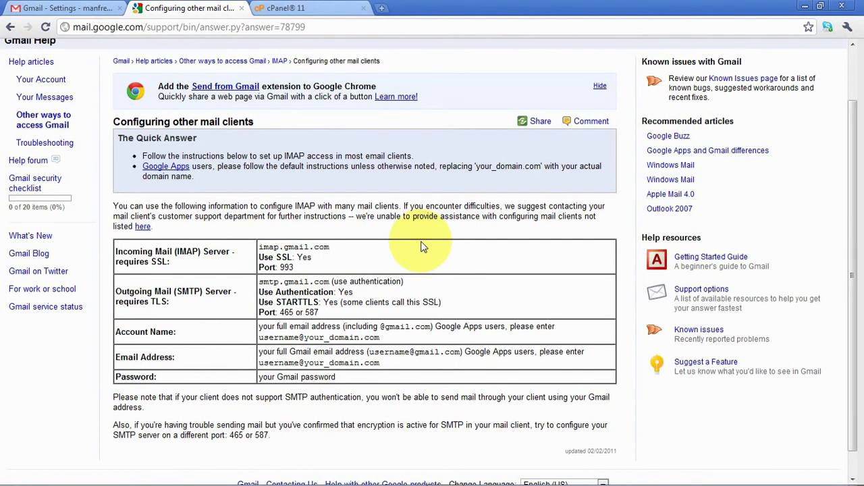
- Launch GPScraper 2011 maximized and go to the Mass Email settings
{"action": "mouse_move", "coordinate": [563, 482]}
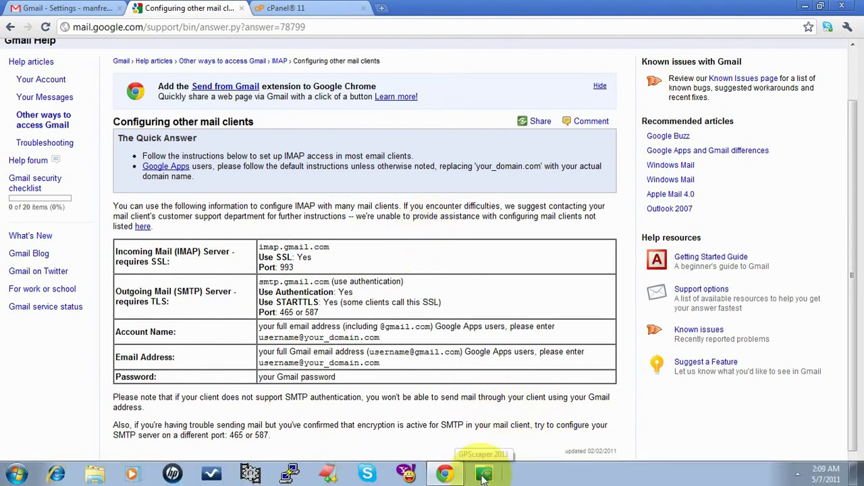
{"action": "left_click", "coordinate": [484, 475]}
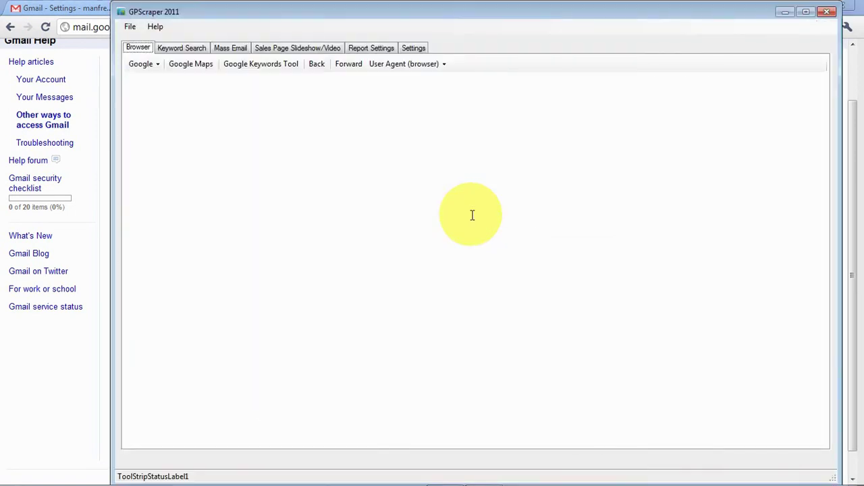
{"action": "double_click", "coordinate": [488, 13]}
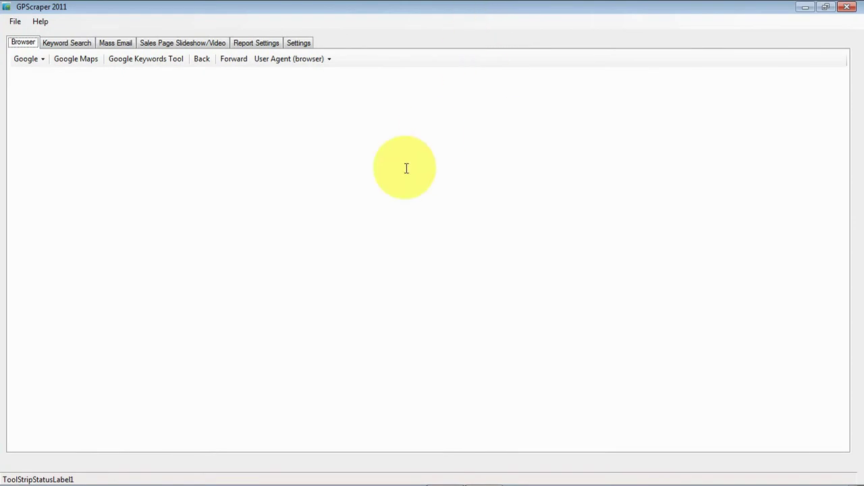
{"action": "left_click", "coordinate": [120, 43]}
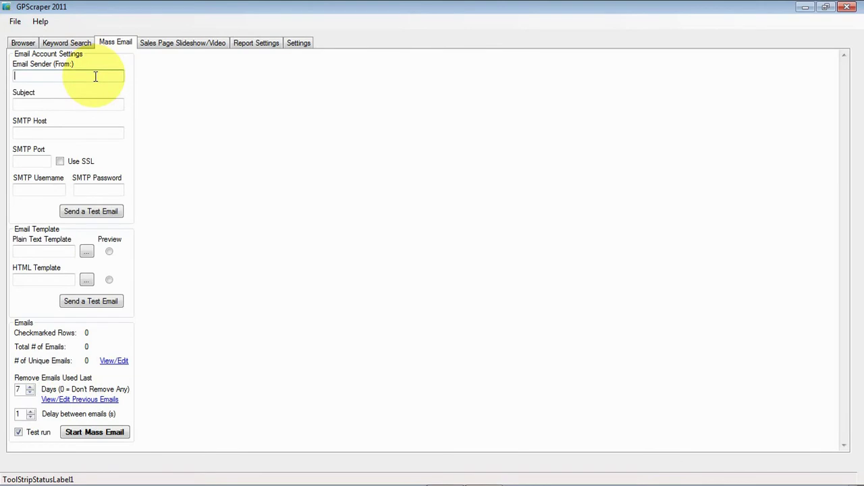
- Enter the sender's Gmail address and the subject 'test email'
{"action": "key", "text": "Tab"}
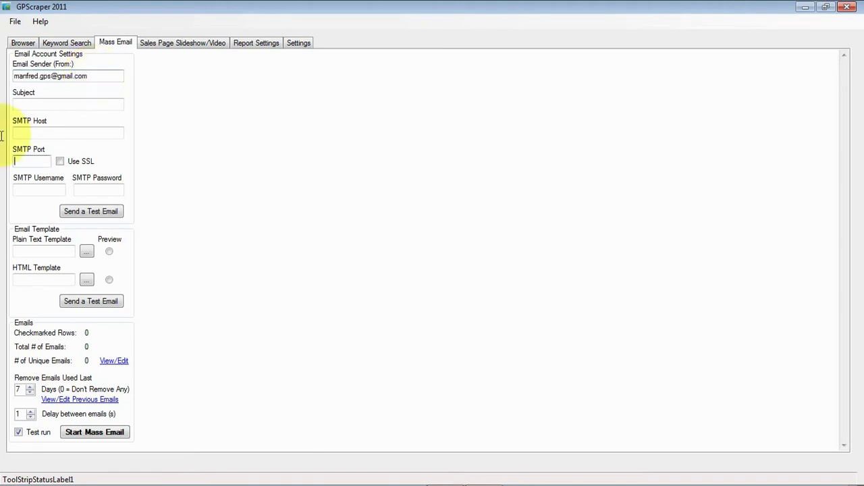
{"action": "left_click", "coordinate": [81, 105]}
{"action": "type", "text": "test"}
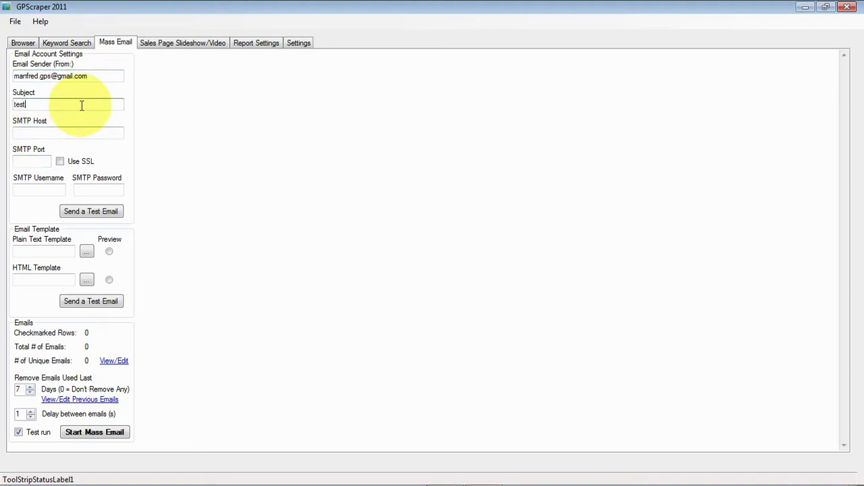
{"action": "type", "text": " em"}
- Copy smtp.gmail.com from Gmail Help into the SMTP Host field
{"action": "left_click", "coordinate": [86, 132]}
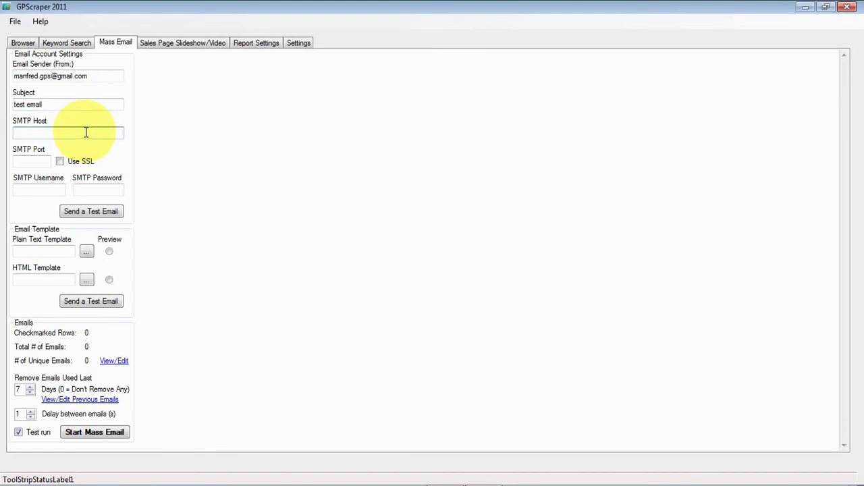
{"action": "key", "text": "alt+Tab"}
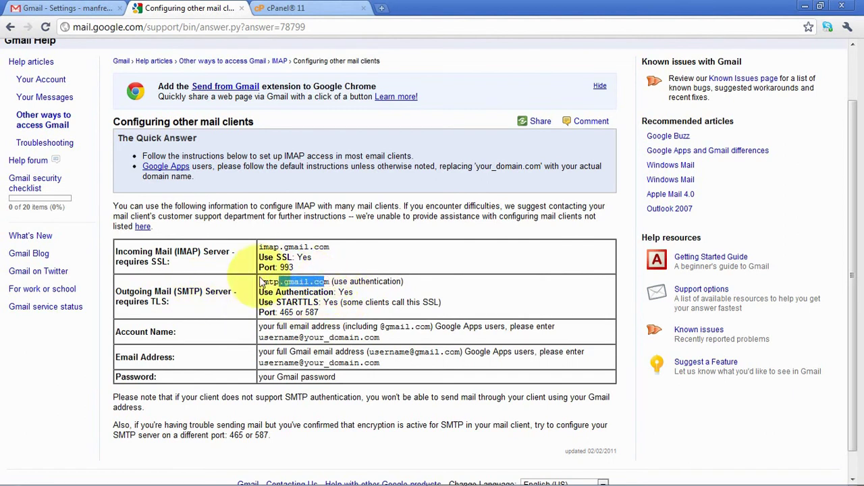
{"action": "left_click_drag", "start_coordinate": [258, 282], "coordinate": [329, 281]}
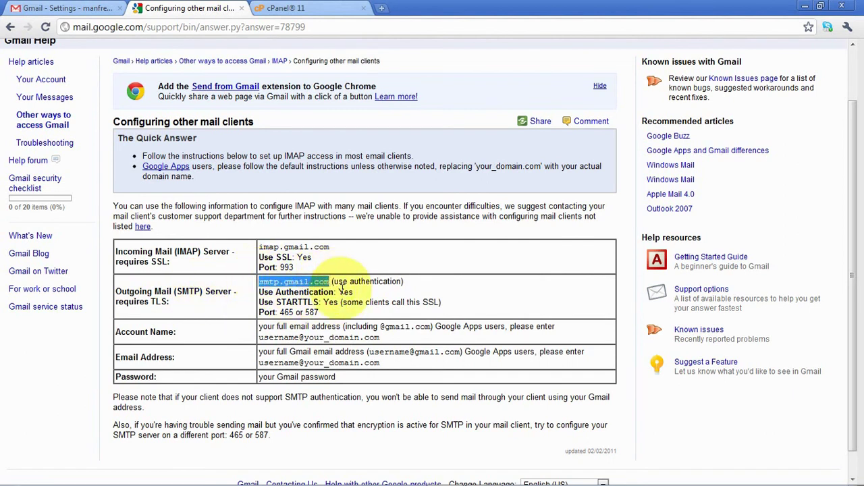
{"action": "key", "text": "ctrl+c"}
{"action": "key", "text": "alt+Tab"}
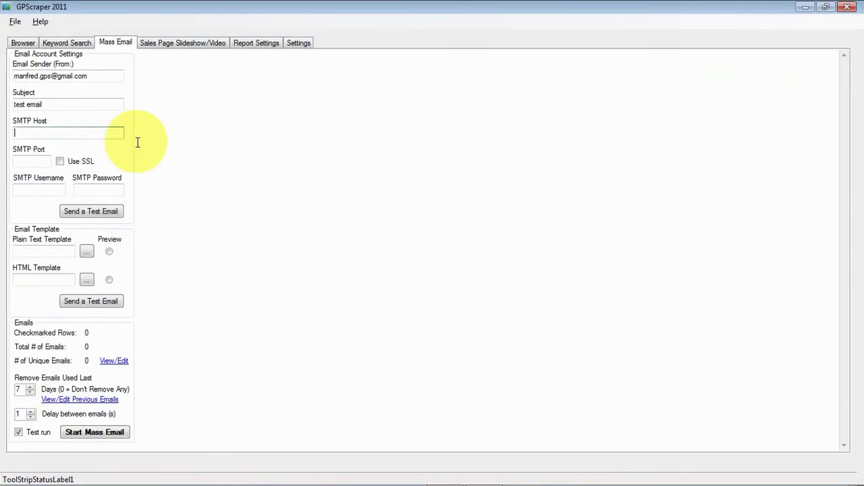
{"action": "left_click", "coordinate": [91, 133]}
{"action": "key", "text": "ctrl+v"}
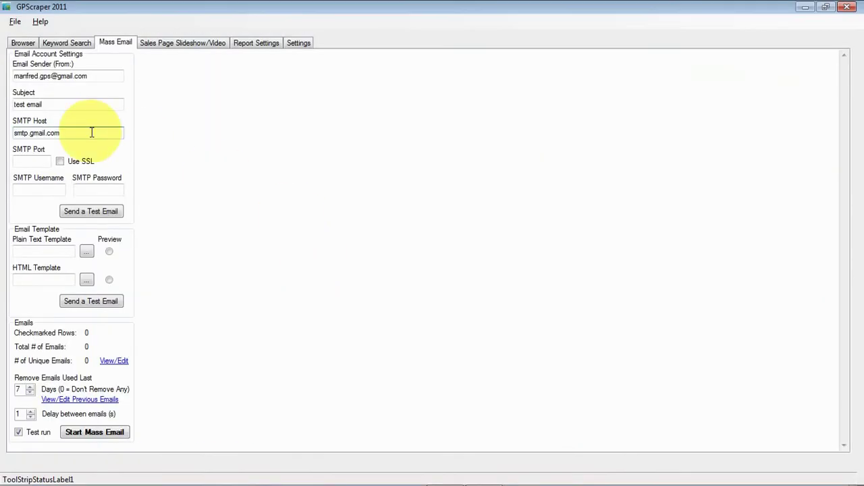
- Set SMTP Port to 587 from Gmail Help and tick Use SSL
{"action": "key", "text": "alt+Tab"}
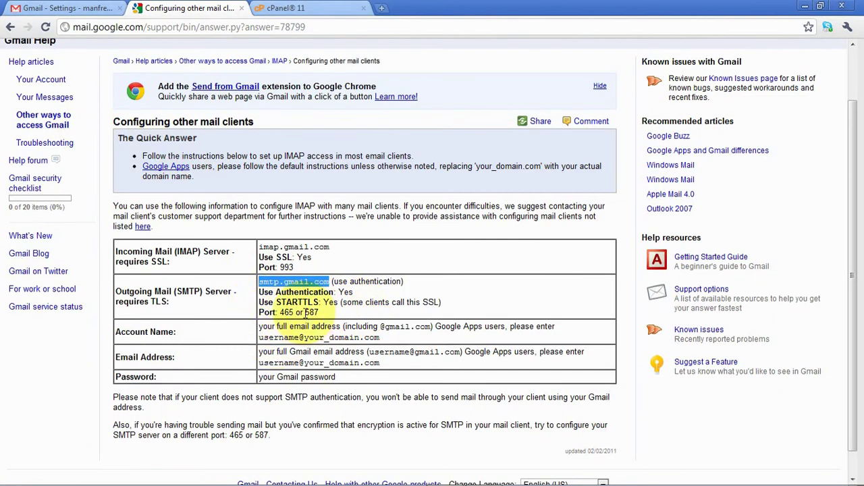
{"action": "double_click", "coordinate": [311, 312]}
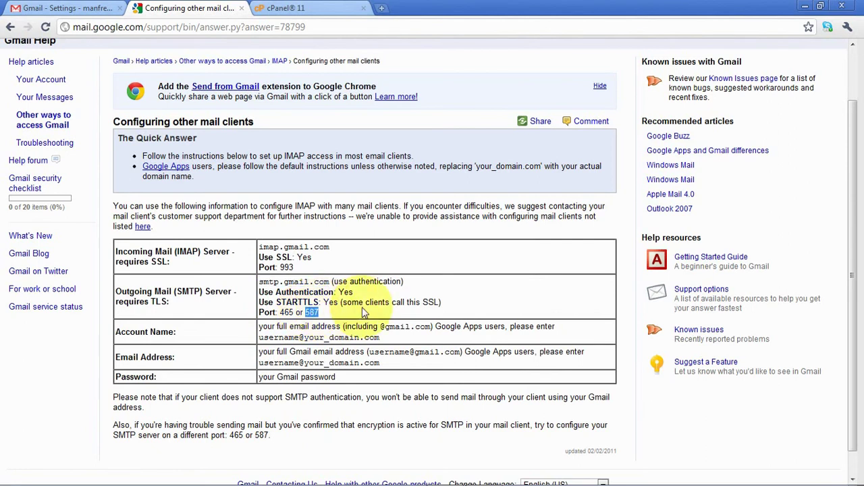
{"action": "key", "text": "alt+Tab"}
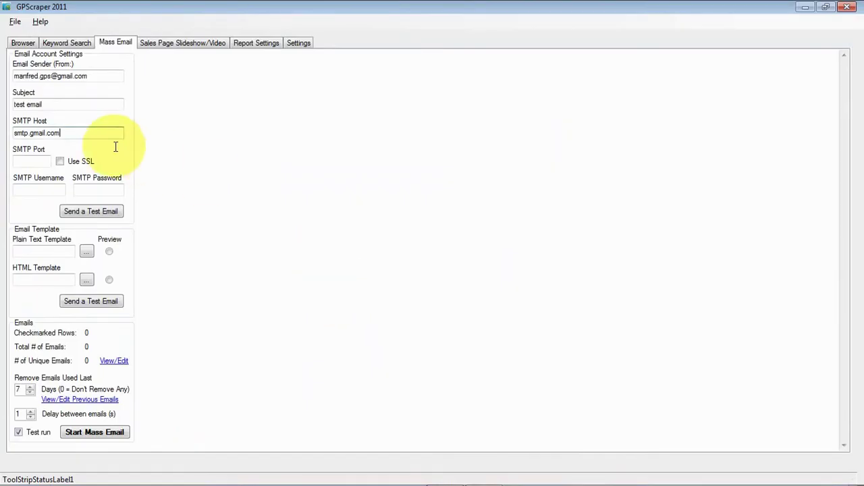
{"action": "left_click", "coordinate": [34, 160]}
{"action": "key", "text": "ctrl+v"}
{"action": "key", "text": "alt+Tab"}
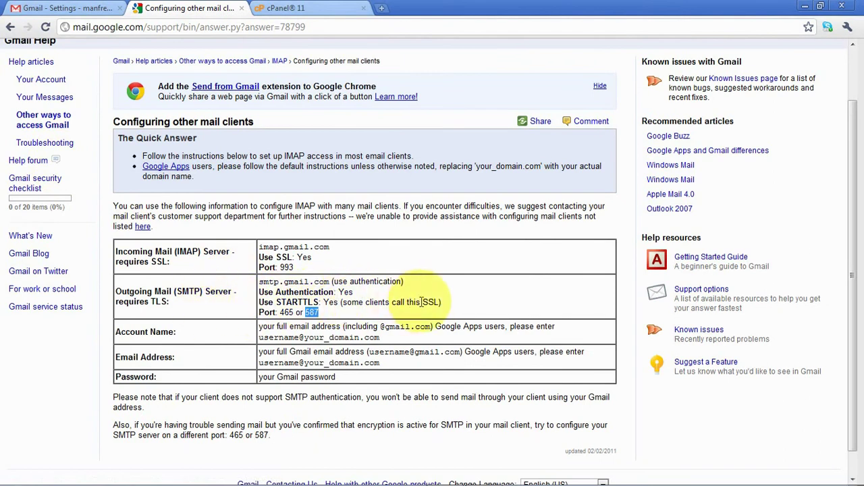
{"action": "key", "text": "alt+Tab"}
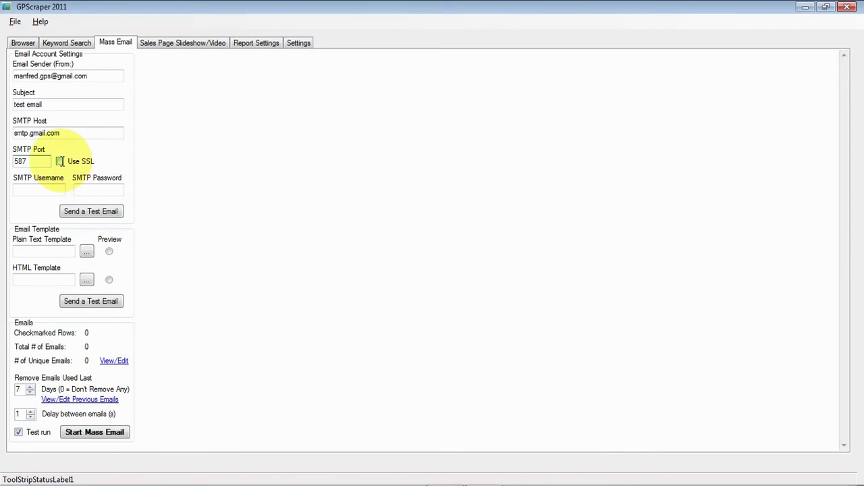
{"action": "left_click", "coordinate": [60, 161]}
{"action": "key", "text": "alt+Tab"}
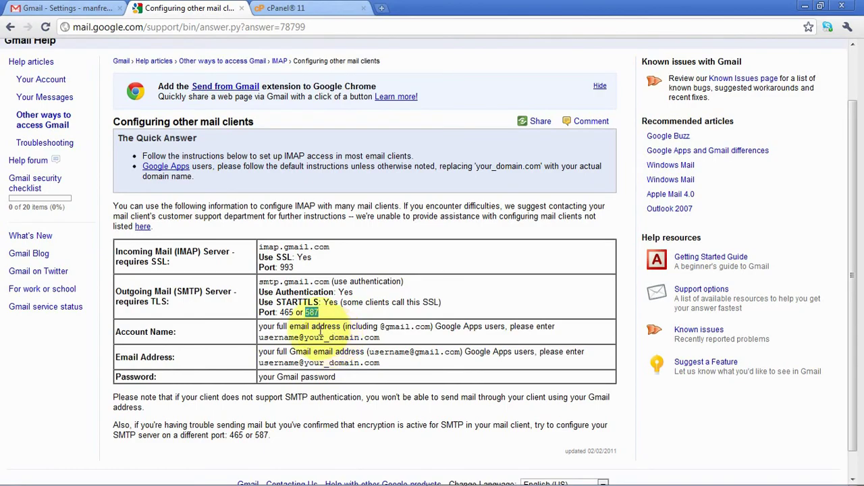
{"action": "key", "text": "alt+Tab"}
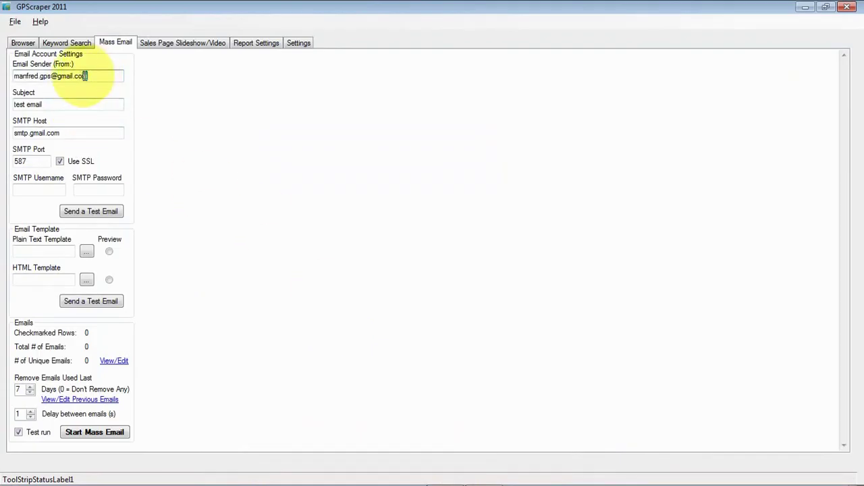
- Reuse the sender address as SMTP Username, enter the SMTP password, and send a test email
{"action": "left_click_drag", "start_coordinate": [71, 74], "coordinate": [12, 72]}
{"action": "left_click", "coordinate": [40, 191]}
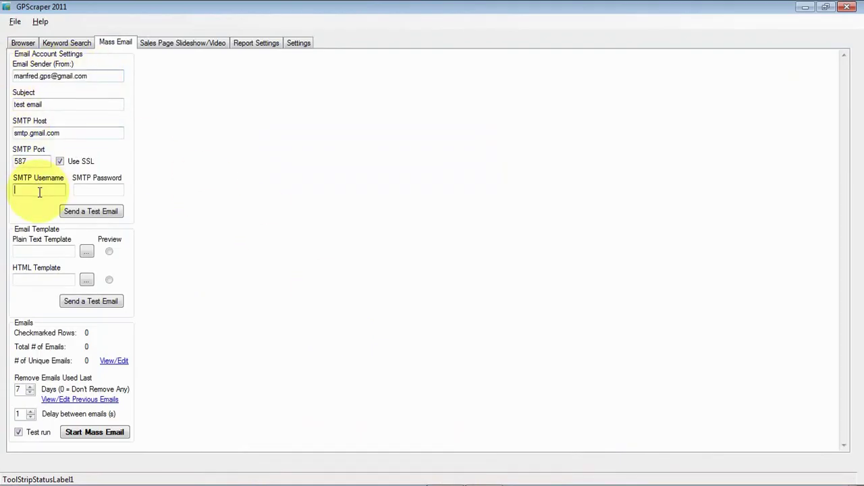
{"action": "key", "text": "ctrl+v"}
{"action": "left_click", "coordinate": [87, 192]}
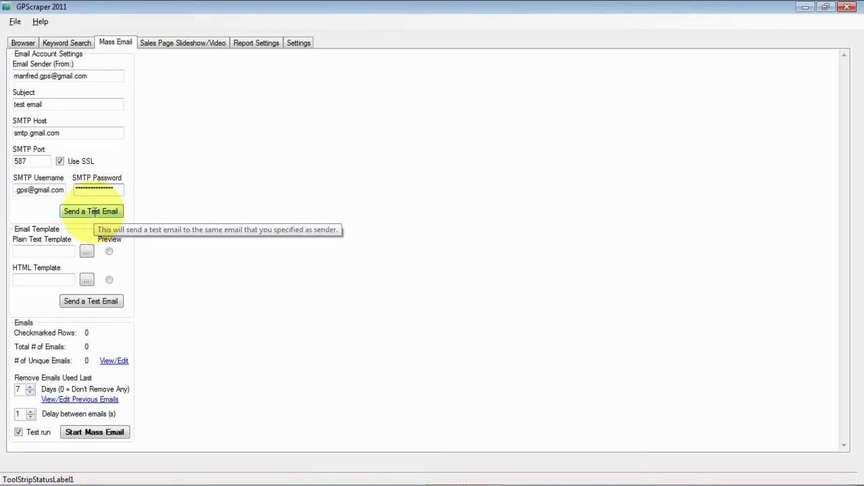
{"action": "left_click", "coordinate": [94, 212]}
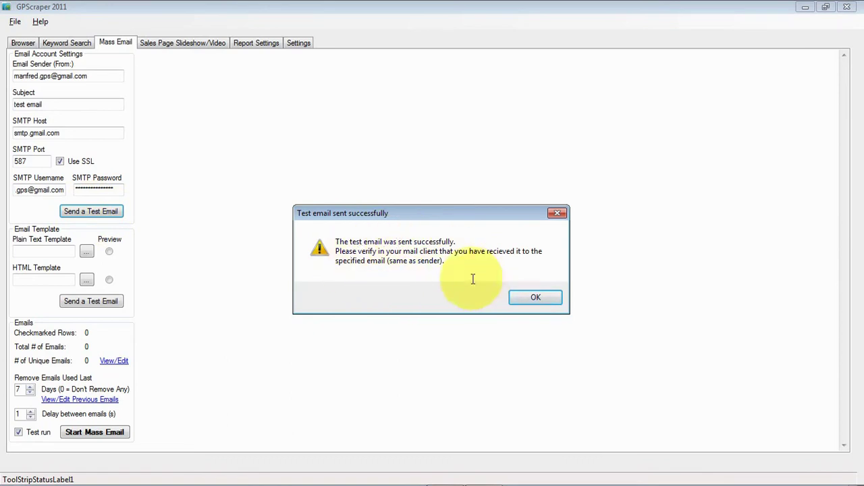
- Dismiss the success box, refresh the Gmail inbox and open the received 'test email'
{"action": "left_click", "coordinate": [529, 297]}
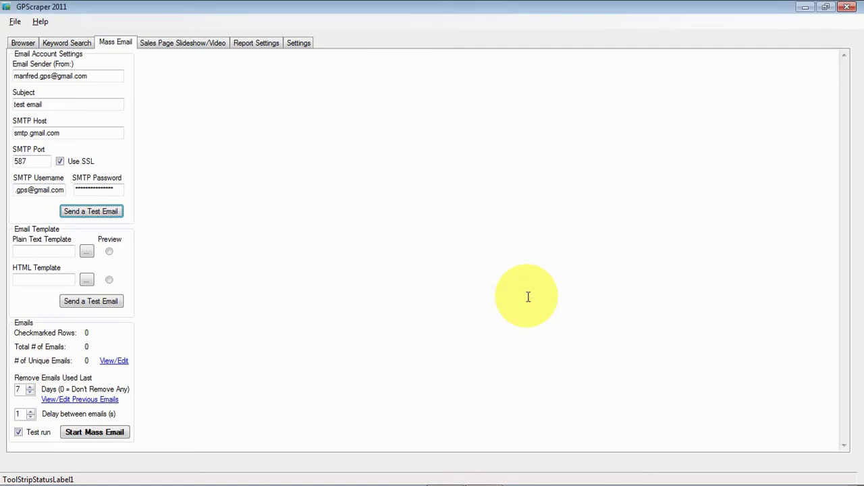
{"action": "key", "text": "alt+Tab"}
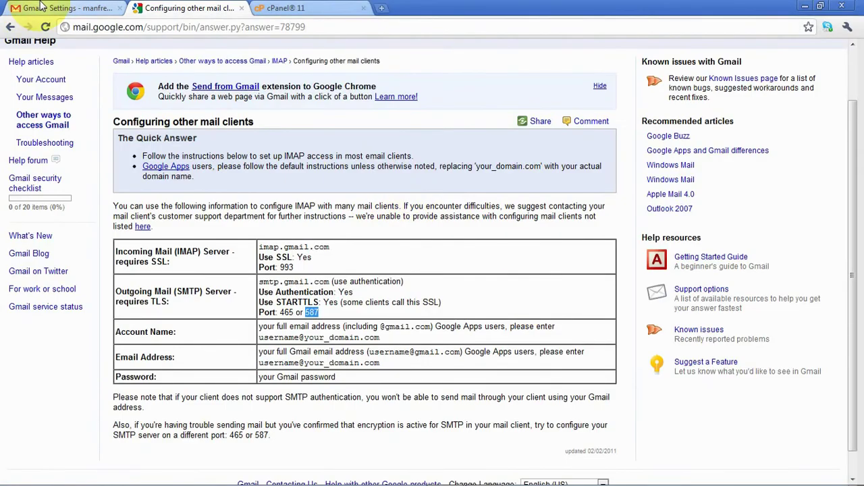
{"action": "left_click", "coordinate": [26, 7]}
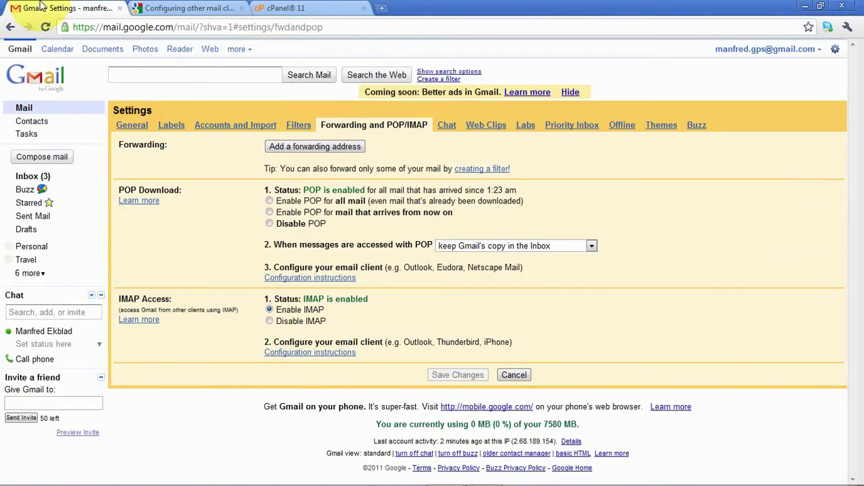
{"action": "left_click", "coordinate": [25, 110]}
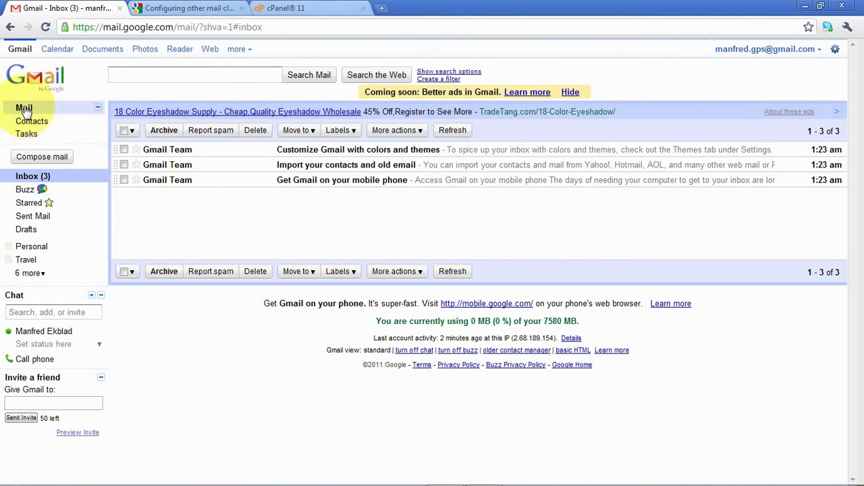
{"action": "left_click", "coordinate": [24, 110]}
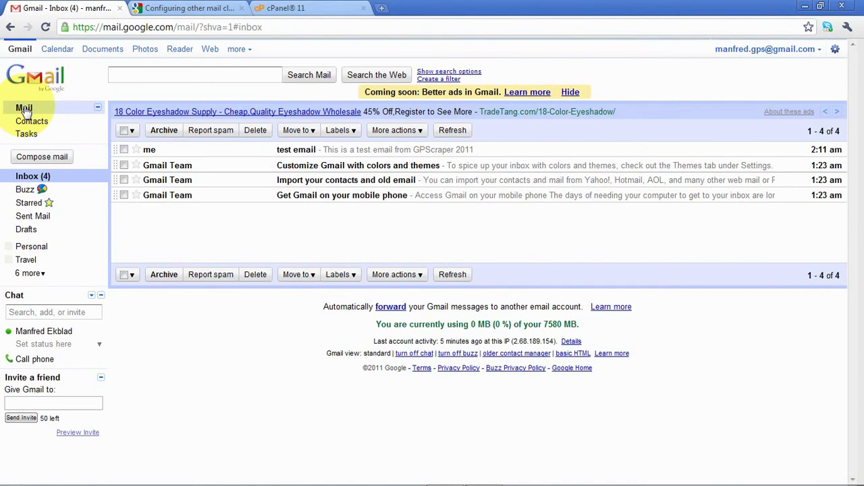
{"action": "left_click", "coordinate": [370, 153]}
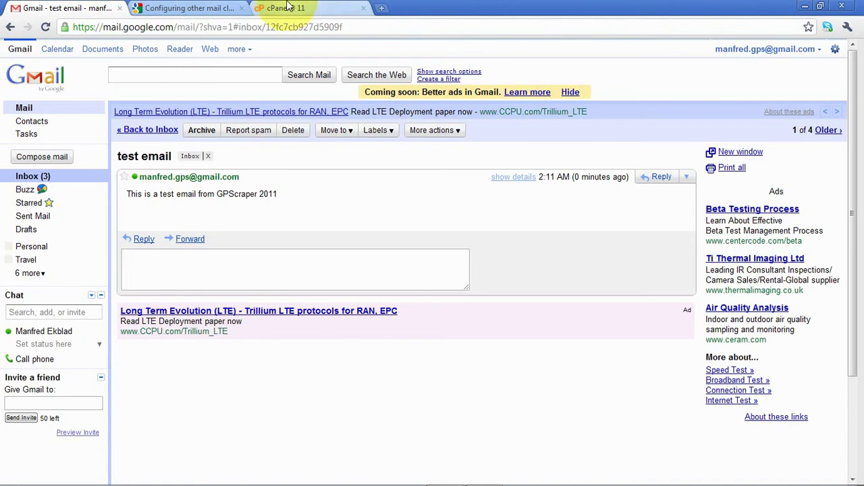
- Log in on the cPanel tab with the saved username and the account password
{"action": "left_click", "coordinate": [288, 7]}
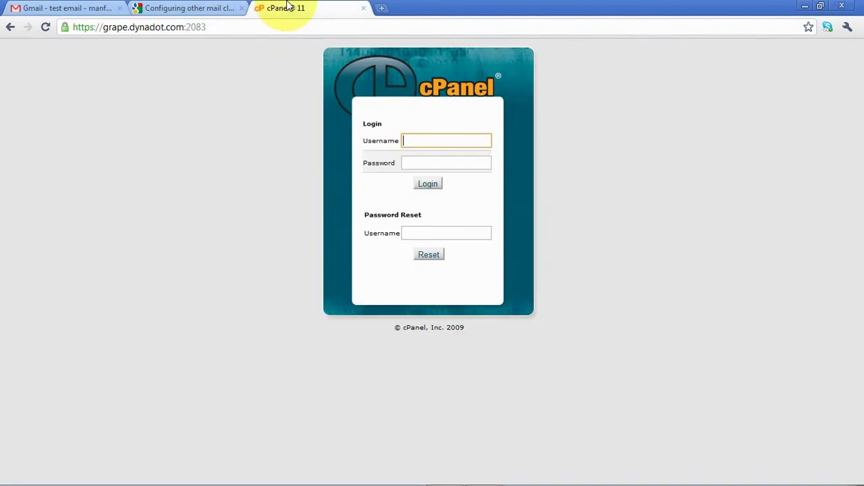
{"action": "left_click", "coordinate": [410, 139]}
{"action": "left_click", "coordinate": [451, 172]}
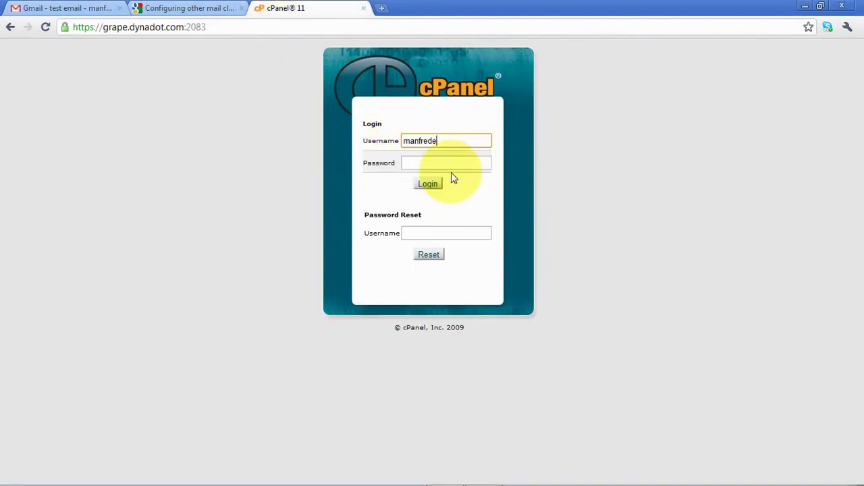
{"action": "left_click", "coordinate": [446, 165]}
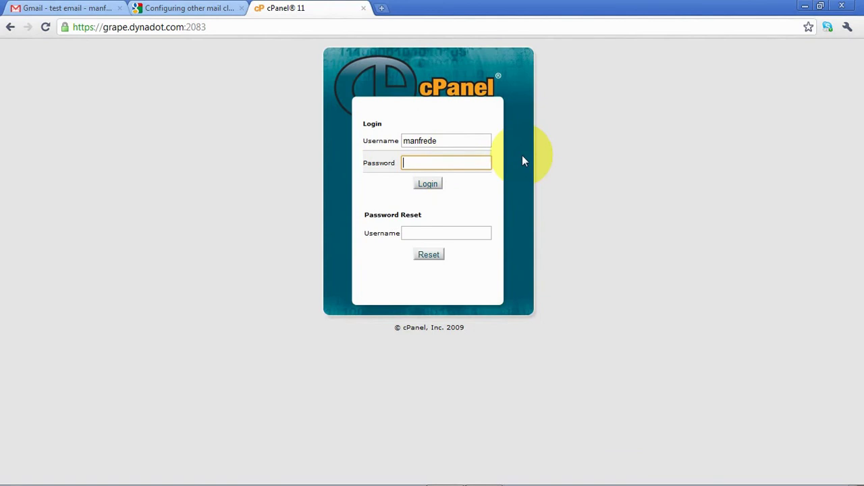
{"action": "type", "text": "************"}
{"action": "left_click", "coordinate": [426, 184]}
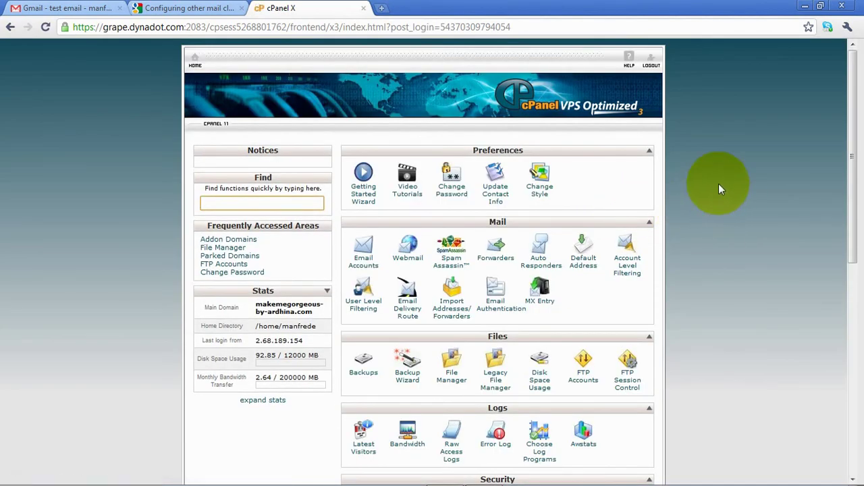
- Create a new avectris.com email account with a confirmed password and Unlimited quota
{"action": "left_click", "coordinate": [365, 268]}
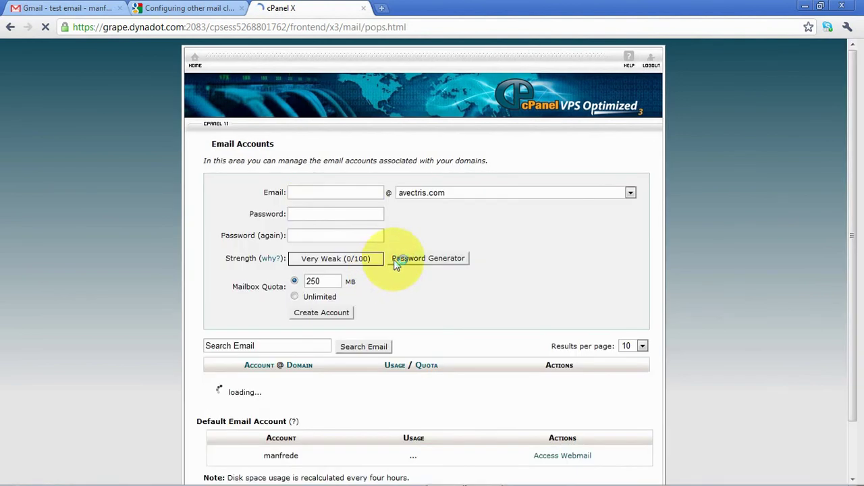
{"action": "left_click", "coordinate": [317, 194]}
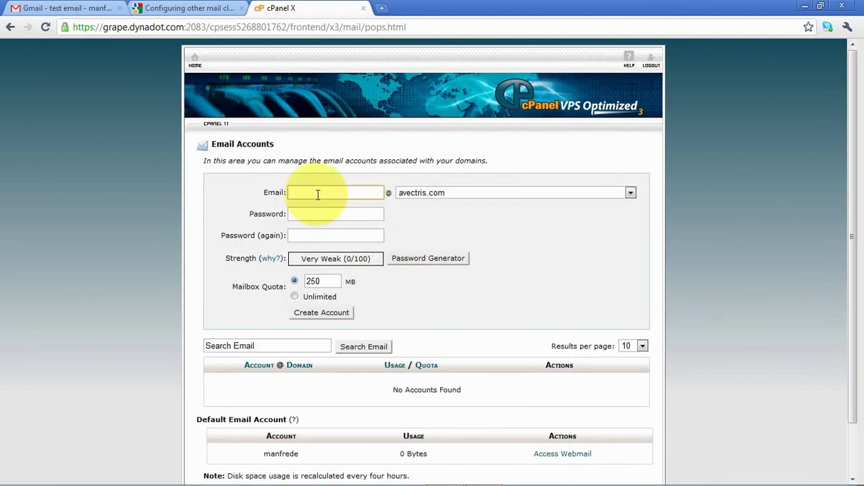
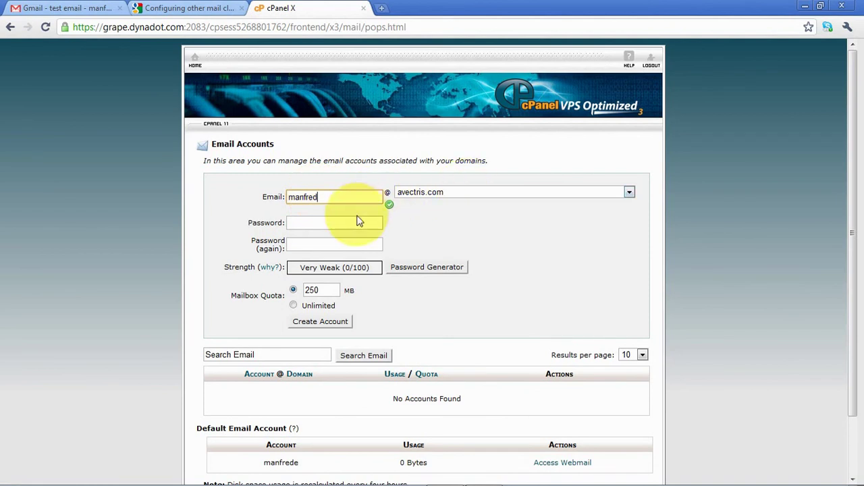
{"action": "left_click", "coordinate": [351, 223]}
{"action": "type", "text": "••••••••••••"}
{"action": "key", "text": "Tab"}
{"action": "key", "text": "shift+Tab"}
{"action": "type", "text": "••••••"}
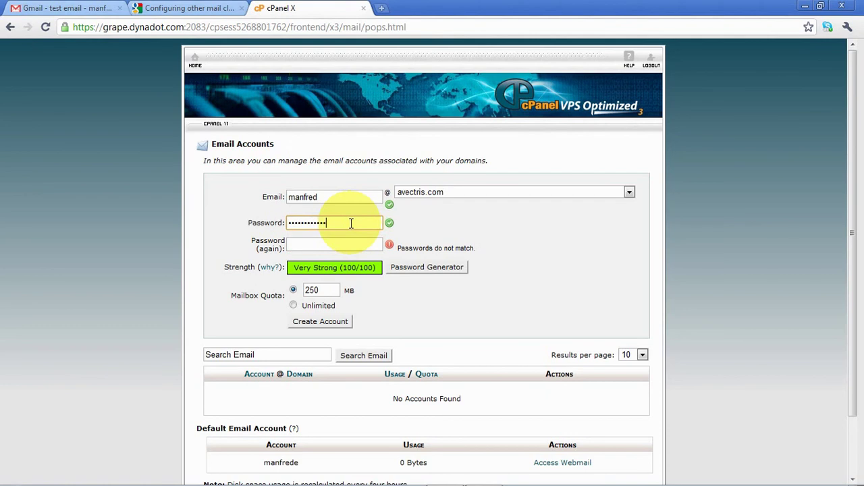
{"action": "type", "text": "••••••••"}
{"action": "key", "text": "Tab"}
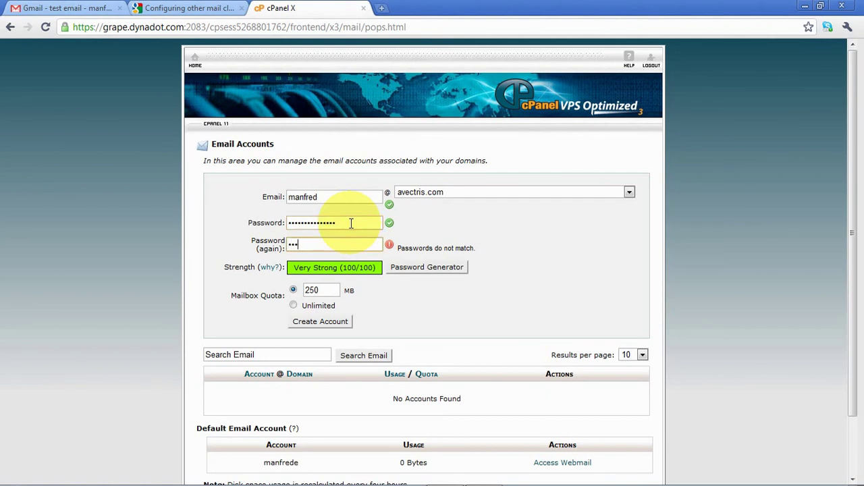
{"action": "type", "text": "•••••••••••••"}
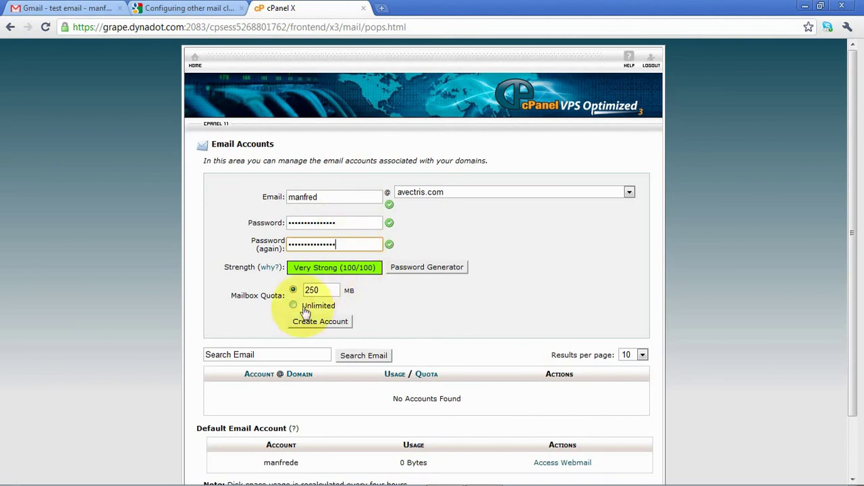
{"action": "left_click", "coordinate": [294, 306]}
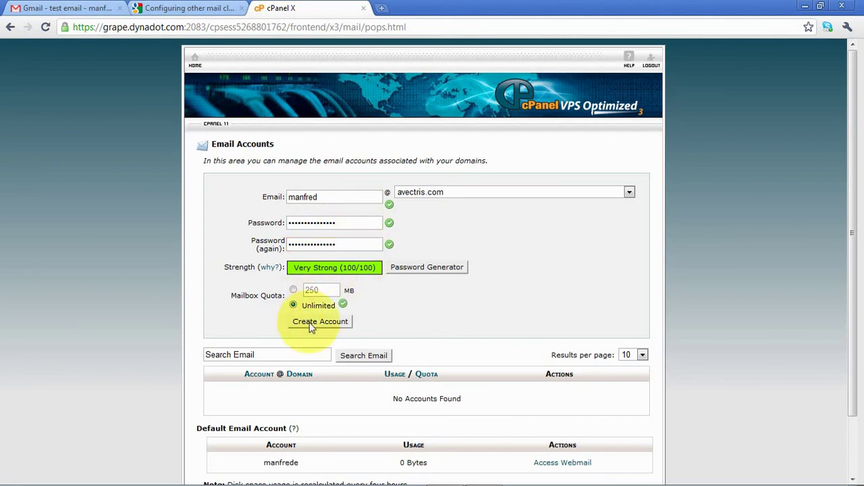
{"action": "left_click", "coordinate": [312, 324]}
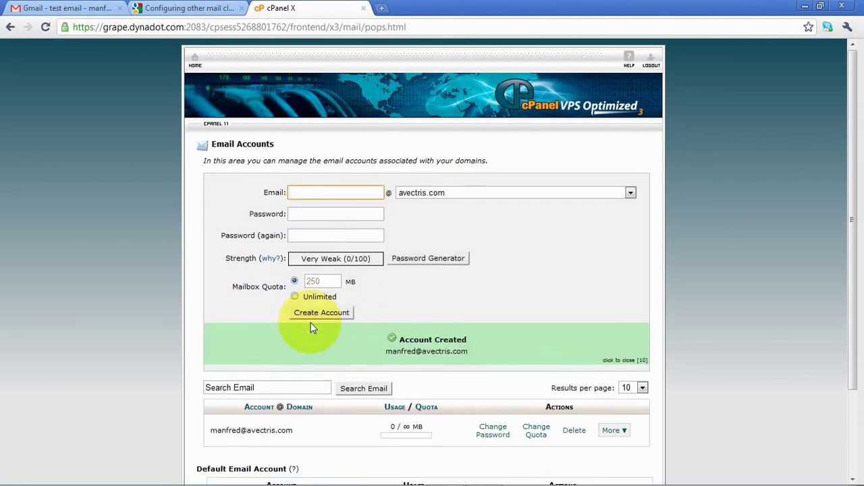
{"action": "scroll", "coordinate": [678, 283], "scroll_direction": "down", "scroll_amount": 3}
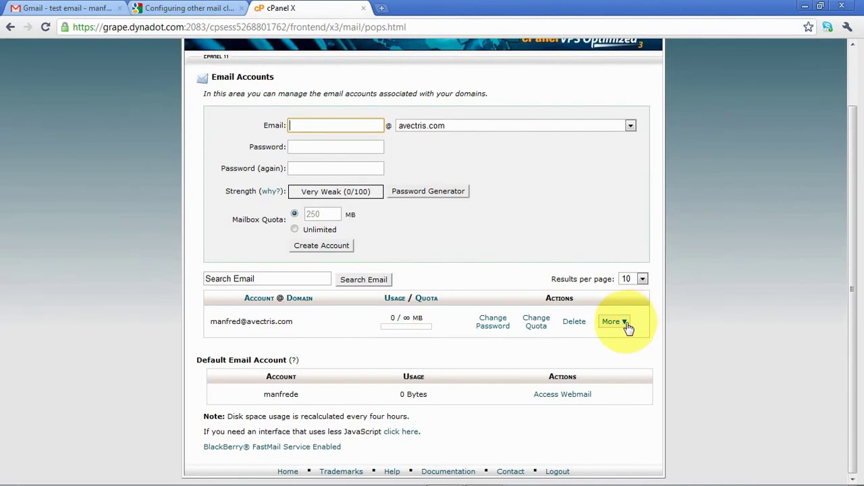
- Open the new account's mail client configuration and take the outgoing server mail.avectris.com
{"action": "left_click", "coordinate": [627, 324]}
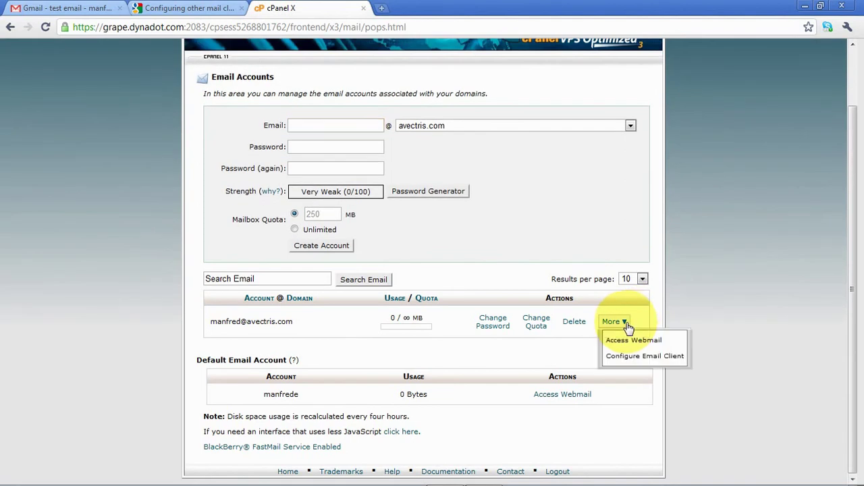
{"action": "left_click", "coordinate": [638, 357]}
{"action": "scroll", "coordinate": [701, 274], "scroll_direction": "down", "scroll_amount": 1}
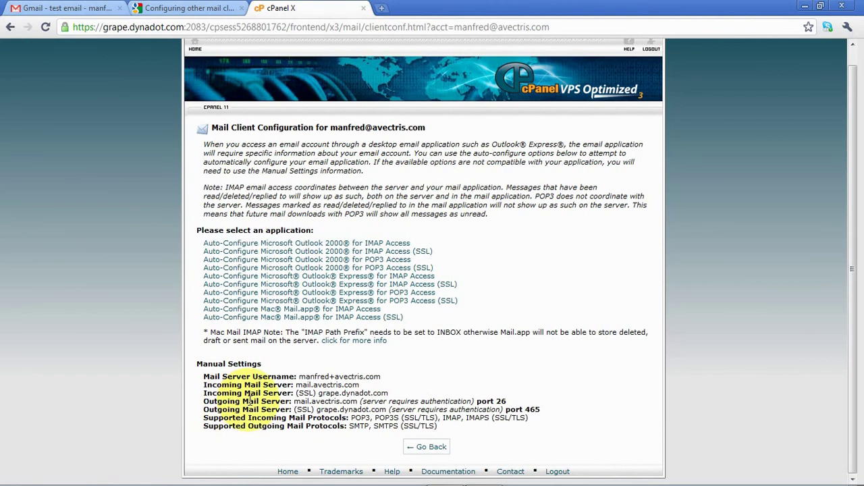
{"action": "left_click_drag", "start_coordinate": [294, 401], "coordinate": [357, 402]}
{"action": "key", "text": "ctrl+c"}
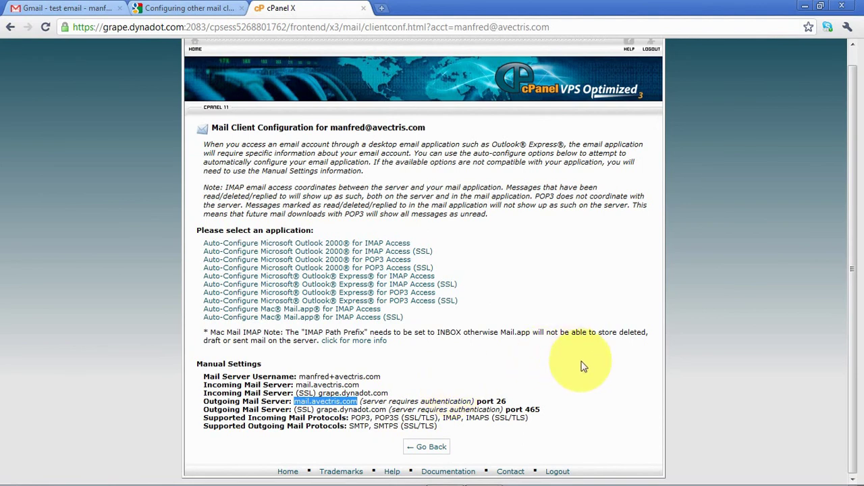
{"action": "key", "text": "alt+Tab"}
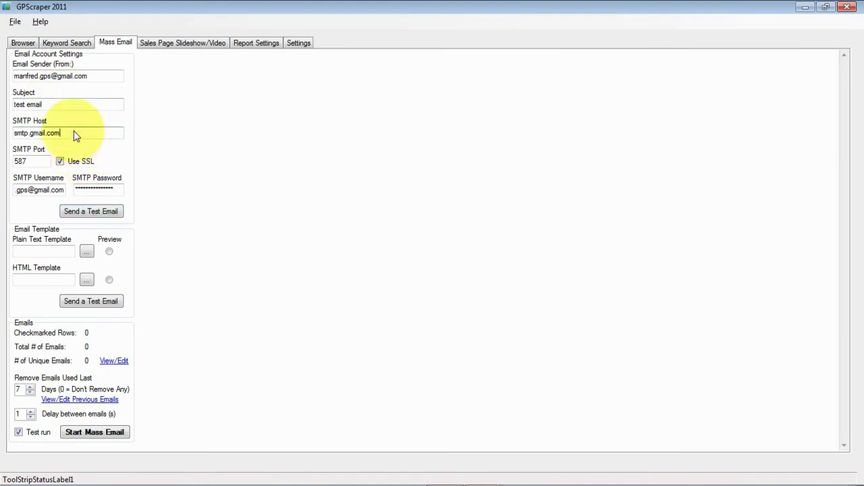
- Replace the SMTP host with mail.avectris.com and the sender with the new avectris.com address
{"action": "left_click_drag", "start_coordinate": [73, 131], "coordinate": [9, 133]}
{"action": "key", "text": "ctrl+v"}
{"action": "left_click_drag", "start_coordinate": [88, 77], "coordinate": [2, 81]}
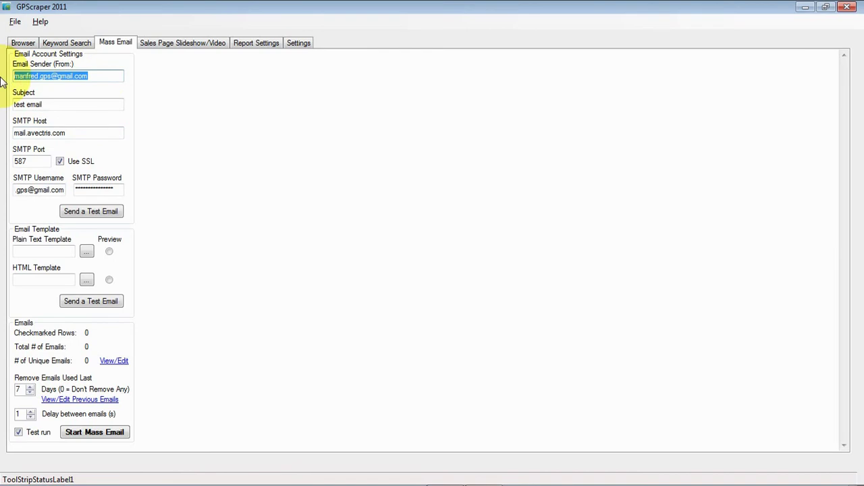
- Change the SMTP port from 587 to 26 and turn Use SSL off
{"action": "key", "text": "alt+Tab"}
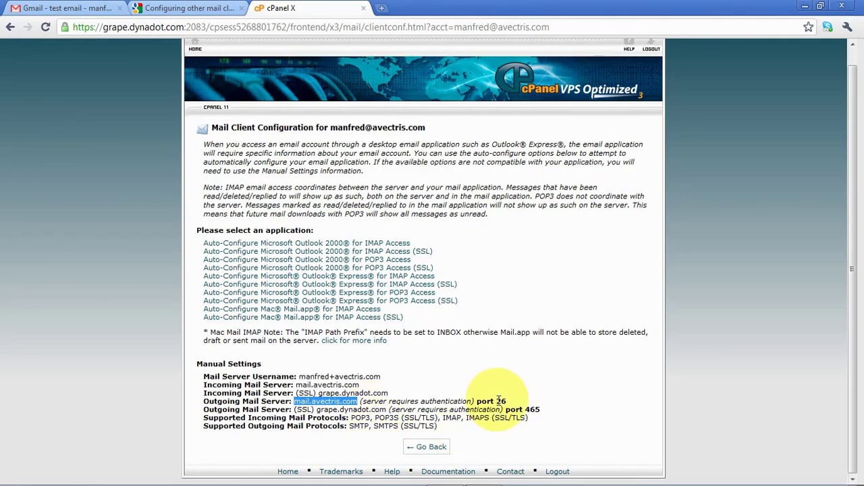
{"action": "key", "text": "alt+Tab"}
{"action": "left_click_drag", "start_coordinate": [29, 161], "coordinate": [2, 158]}
{"action": "type", "text": "26"}
{"action": "key", "text": "alt+Tab"}
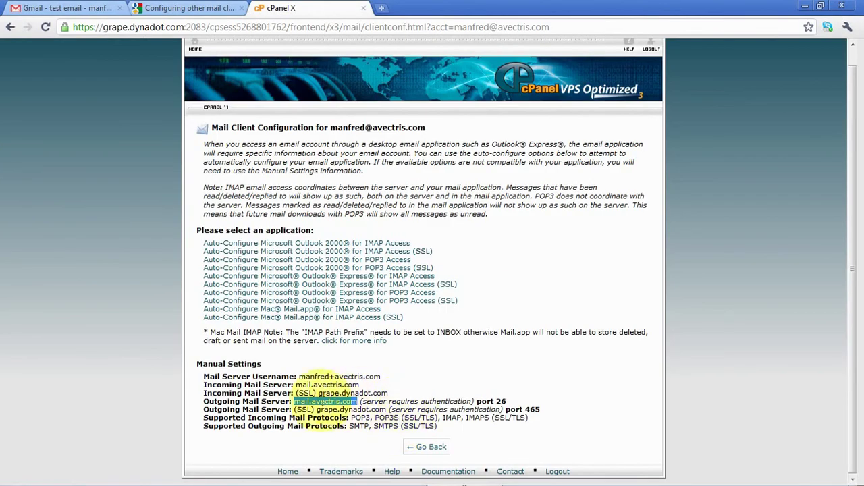
{"action": "key", "text": "alt+Tab"}
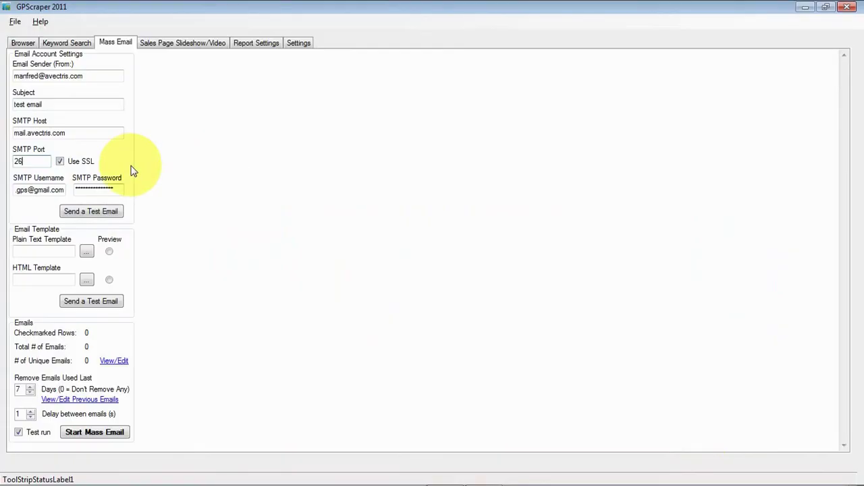
{"action": "left_click", "coordinate": [59, 162]}
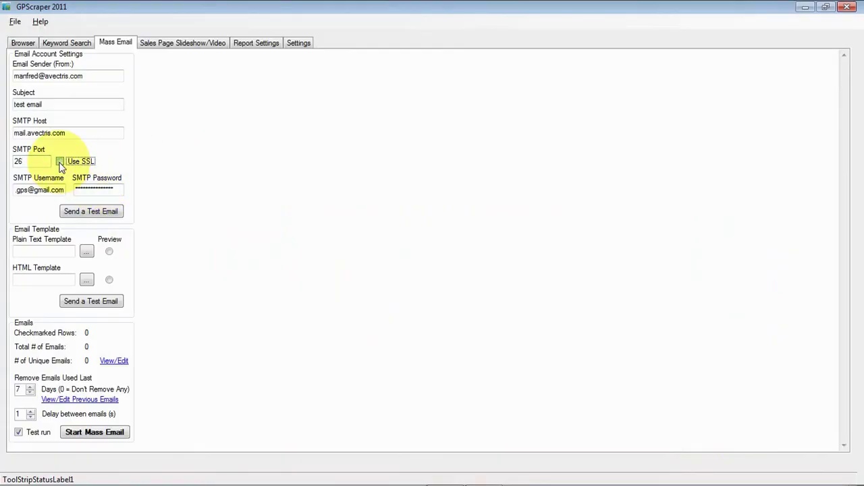
{"action": "key", "text": "alt+Tab"}
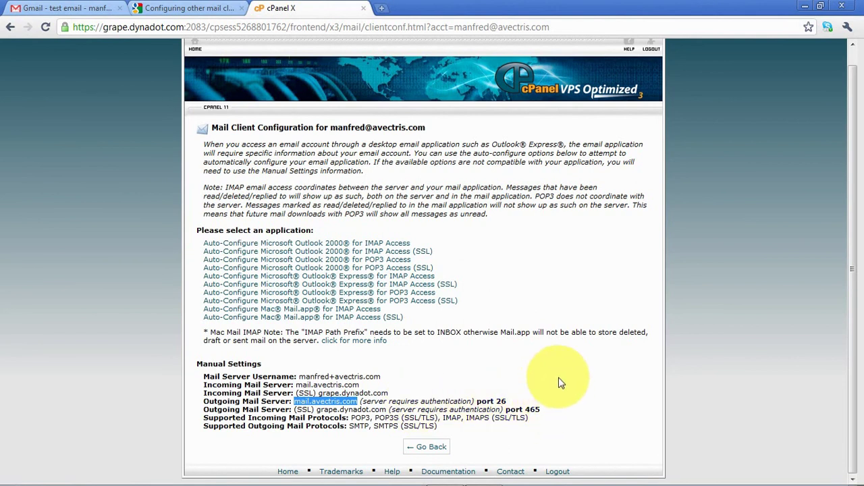
{"action": "key", "text": "alt+Tab"}
{"action": "left_click", "coordinate": [59, 162]}
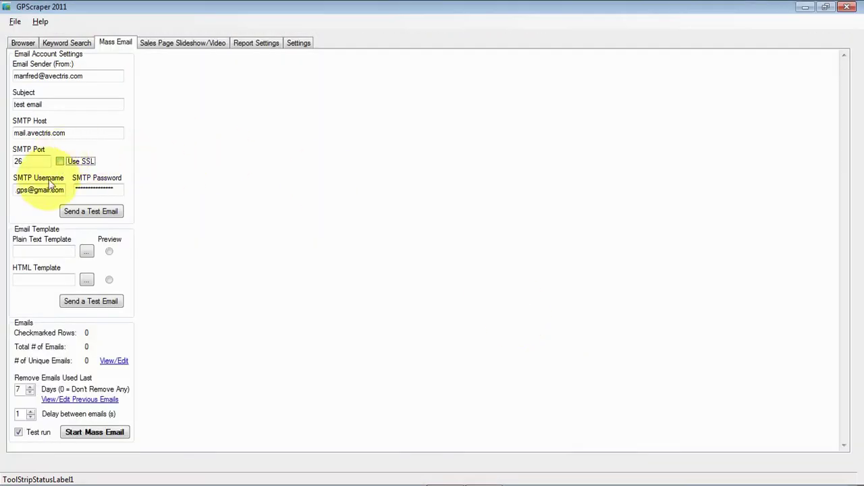
- Paste the cPanel mail username as SMTP Username and clear the old SMTP password
{"action": "key", "text": "alt+Tab"}
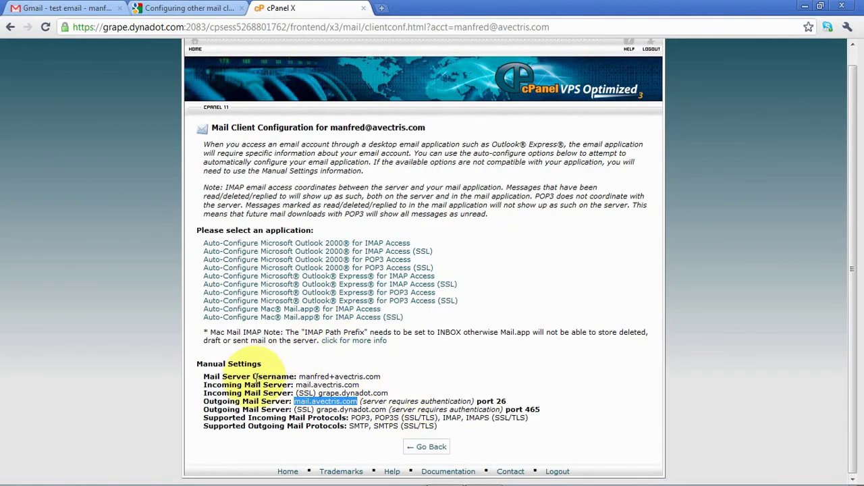
{"action": "left_click_drag", "start_coordinate": [299, 375], "coordinate": [382, 375]}
{"action": "key", "text": "ctrl+c"}
{"action": "key", "text": "alt+Tab"}
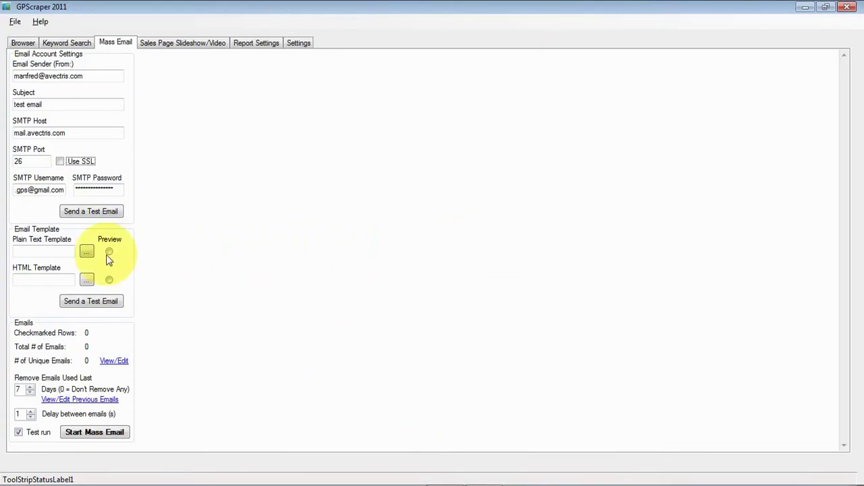
{"action": "left_click", "coordinate": [37, 189]}
{"action": "double_click", "coordinate": [49, 191]}
{"action": "key", "text": "BackSpace"}
{"action": "key", "text": "ctrl+v"}
{"action": "double_click", "coordinate": [80, 191]}
{"action": "key", "text": "BackSpace"}
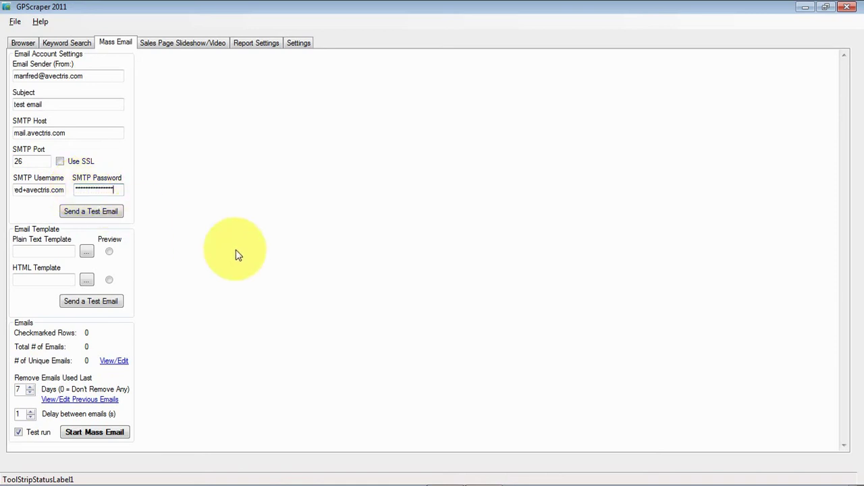
- Send a test email through mail.avectris.com and acknowledge the success message, returning to Chrome
{"action": "left_click", "coordinate": [109, 214]}
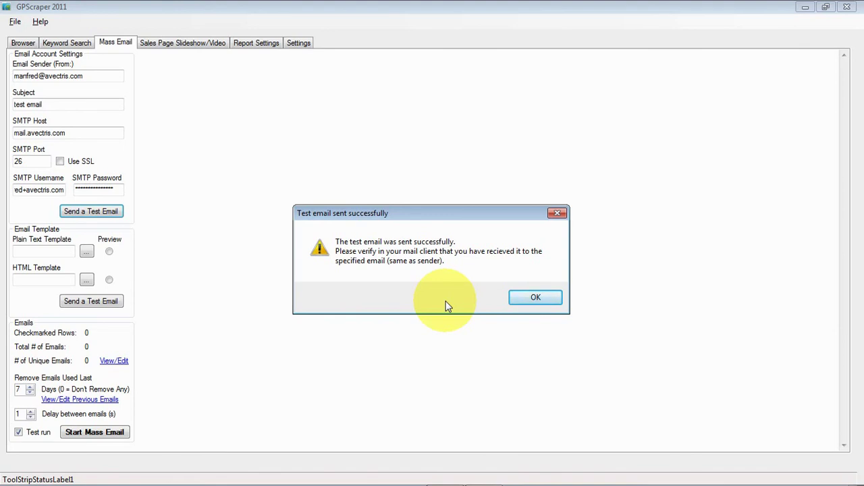
{"action": "left_click", "coordinate": [537, 297]}
{"action": "key", "text": "alt+Tab"}
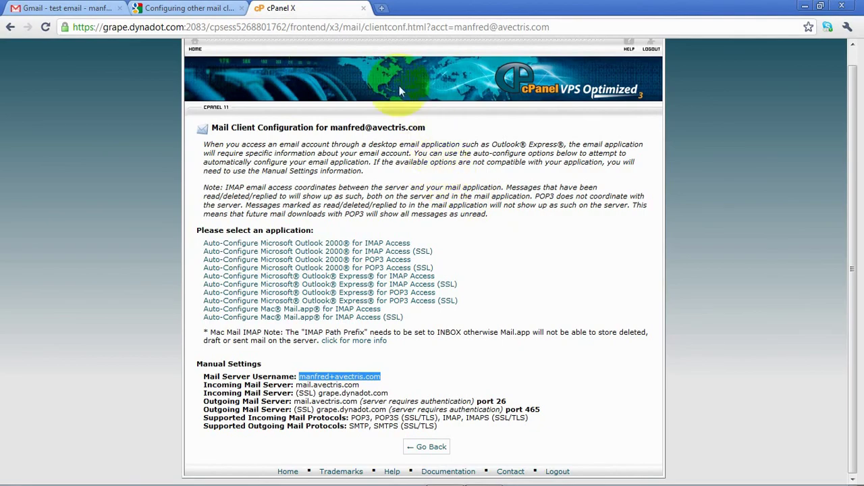
- Log in to the avectris.com:2096 webmail in a new tab with the mail account's username and password
{"action": "left_click", "coordinate": [381, 8]}
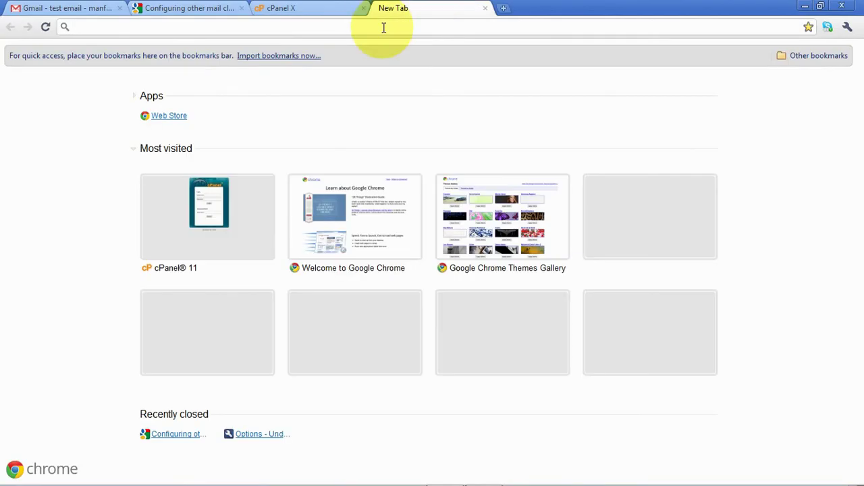
{"action": "type", "text": "avectr"}
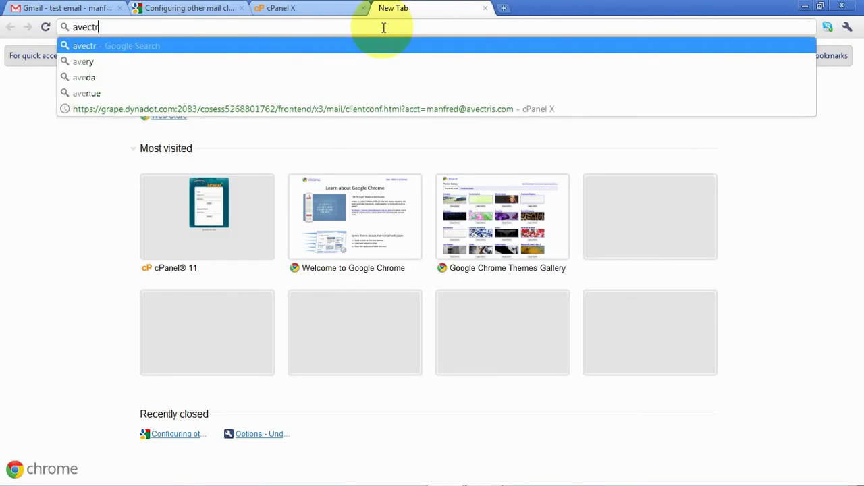
{"action": "type", "text": "is.com"}
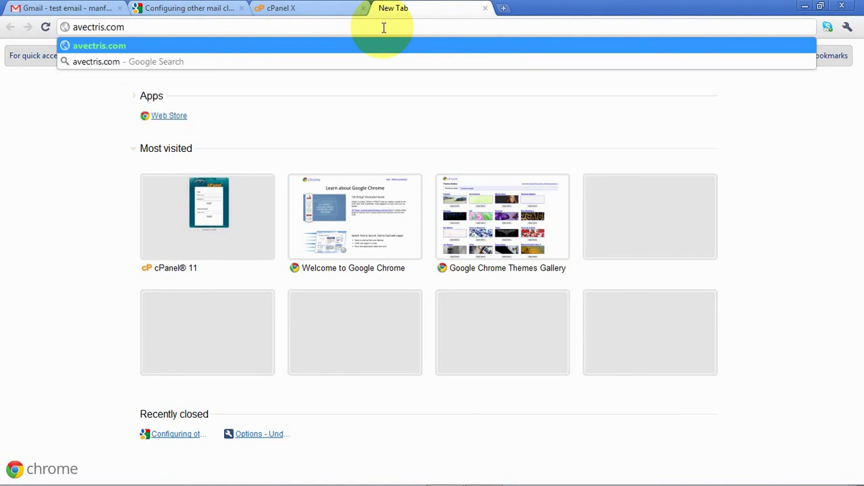
{"action": "type", "text": ":2096"}
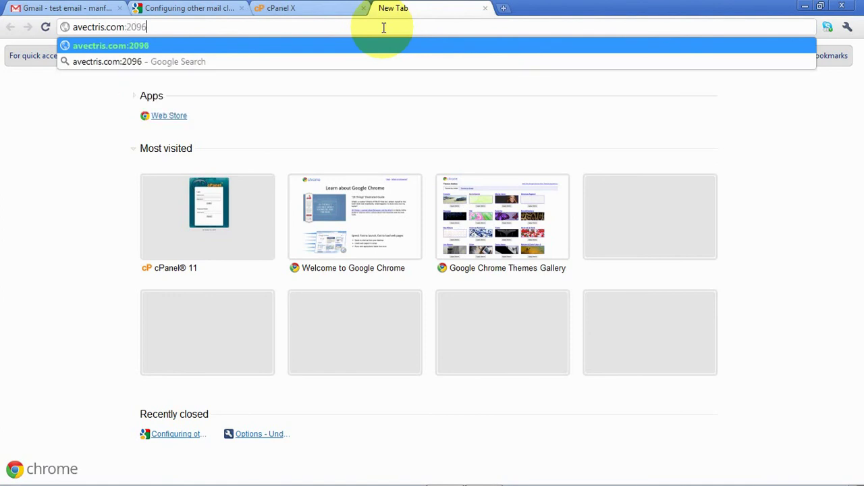
{"action": "key", "text": "Return"}
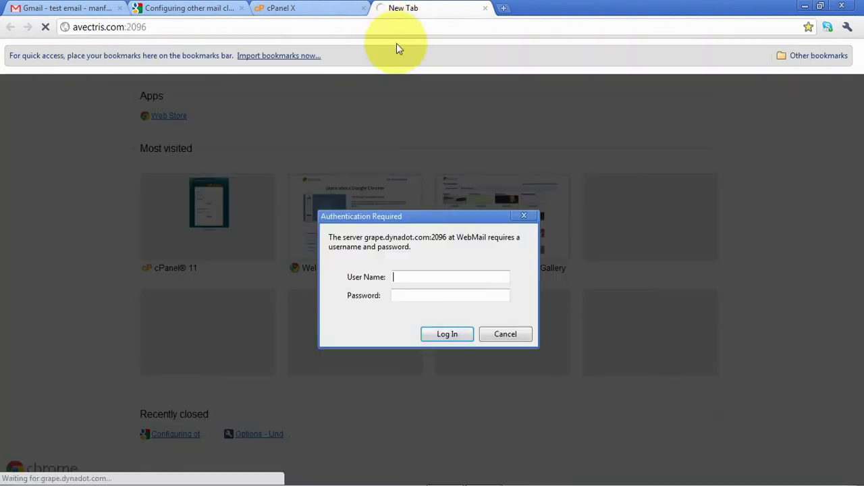
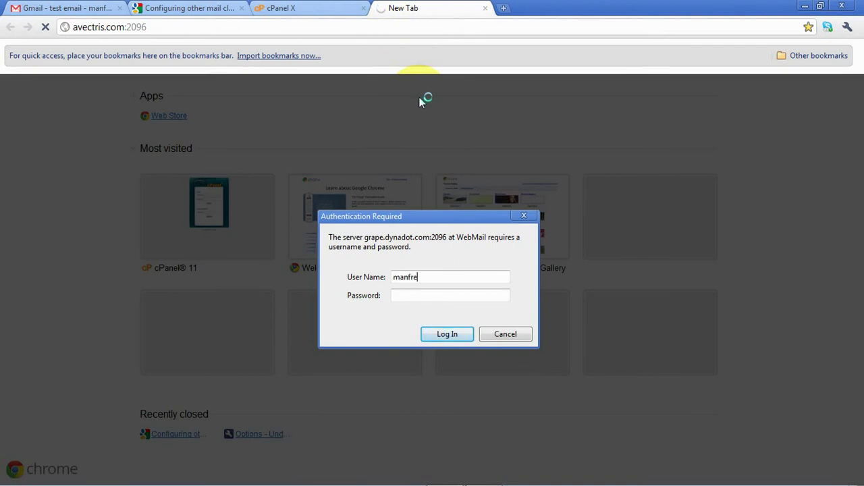
{"action": "key", "text": "Tab"}
{"action": "type", "text": "*********"}
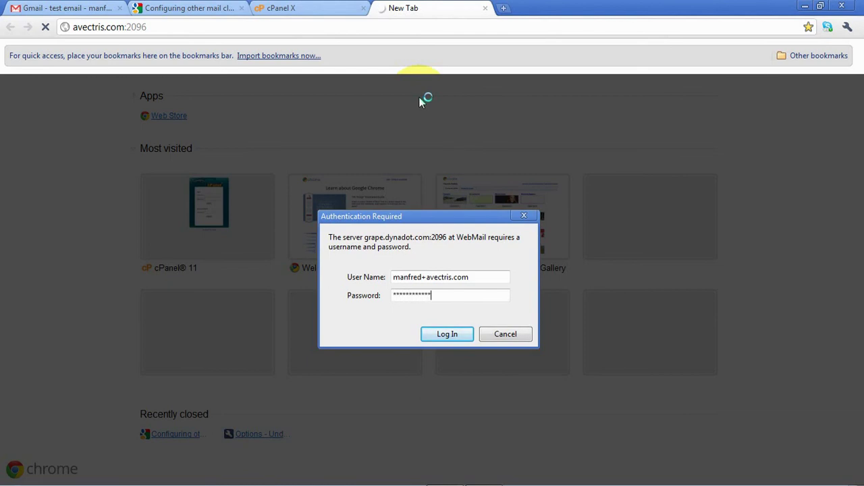
{"action": "left_click", "coordinate": [458, 331]}
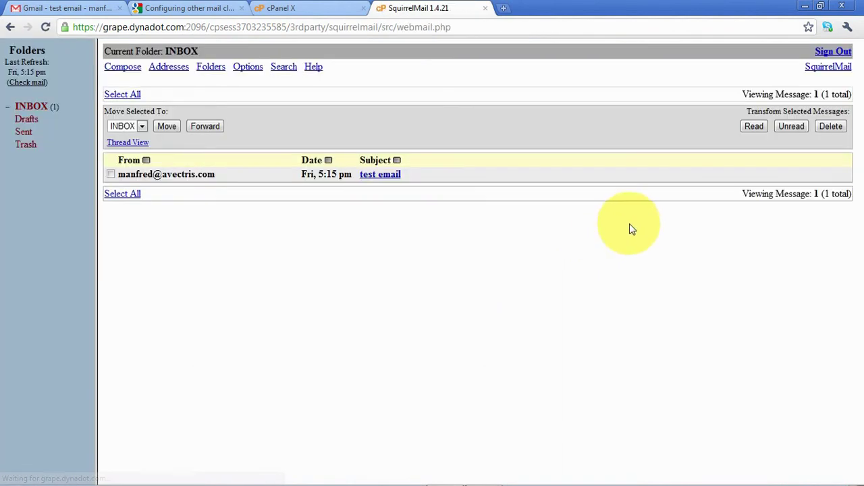
- Read the received 'test email' message in SquirrelMail's INBOX, then bring GPScraper back
{"action": "left_click", "coordinate": [380, 178]}
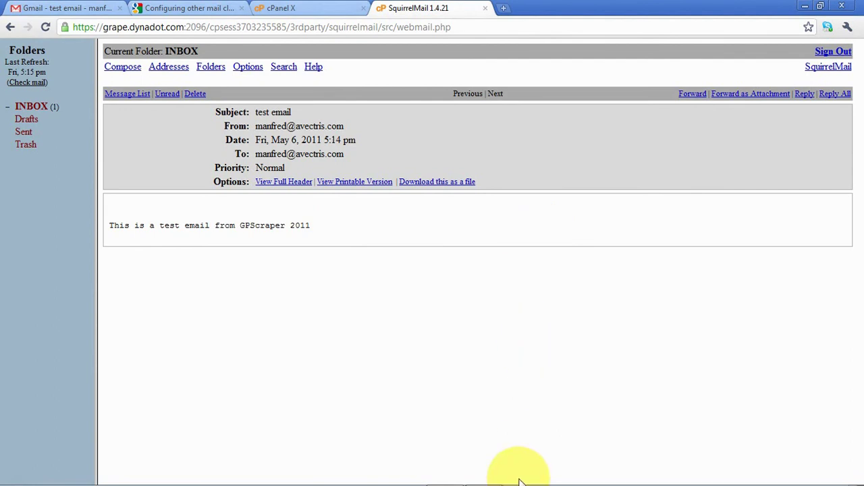
{"action": "left_click", "coordinate": [488, 470]}
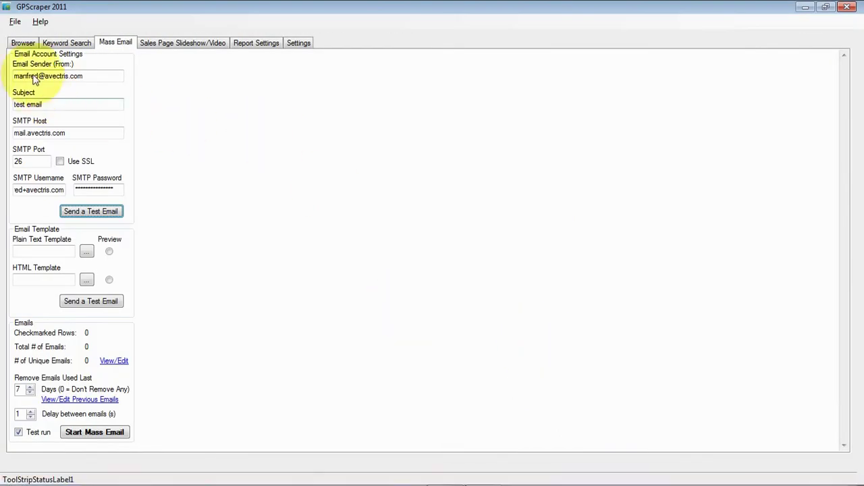
{"action": "left_click_drag", "start_coordinate": [91, 79], "coordinate": [17, 81]}
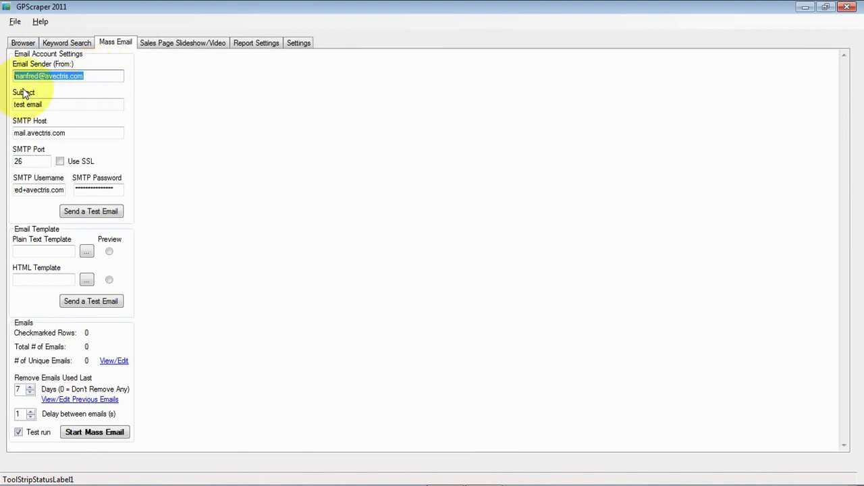
{"action": "left_click_drag", "start_coordinate": [42, 104], "coordinate": [13, 111]}
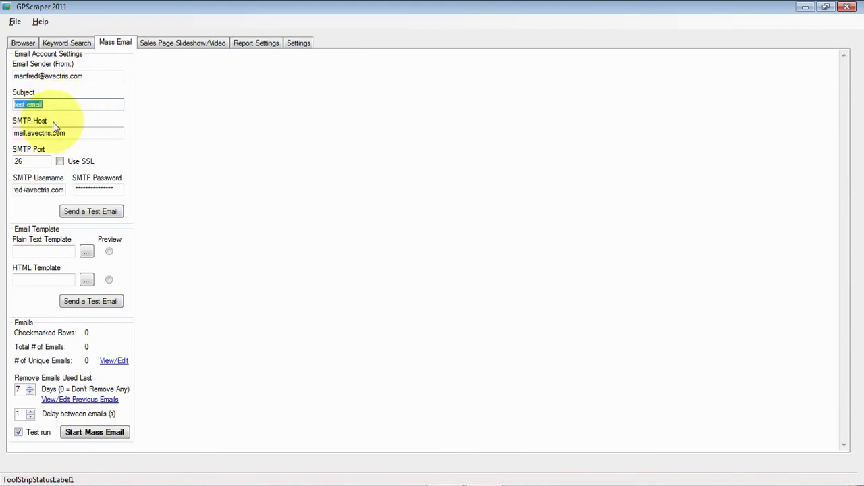
{"action": "left_click", "coordinate": [61, 133]}
{"action": "left_click_drag", "start_coordinate": [61, 133], "coordinate": [23, 150]}
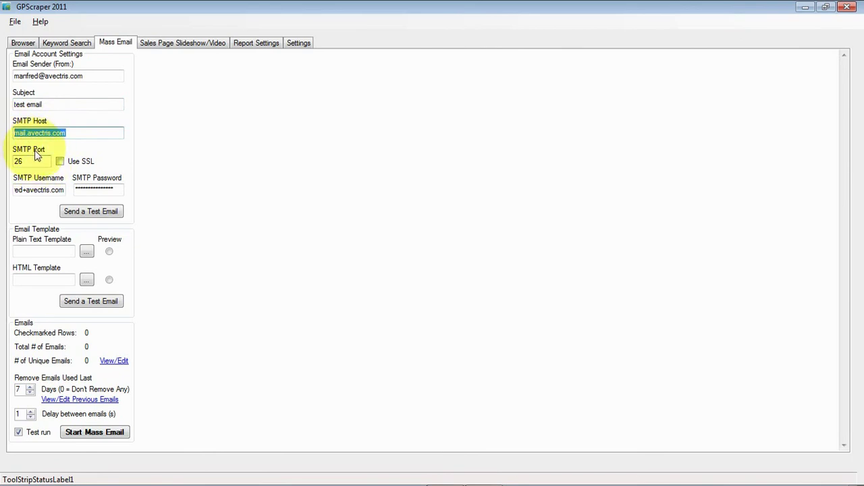
{"action": "left_click", "coordinate": [28, 162]}
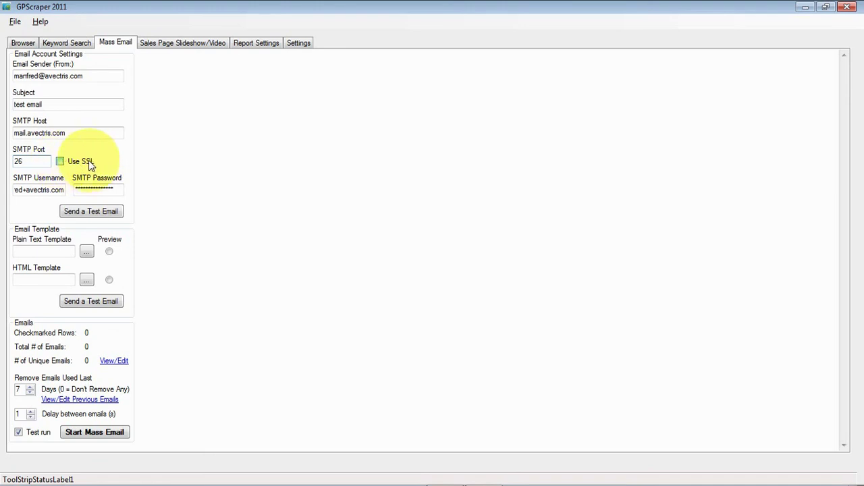
{"action": "left_click", "coordinate": [21, 191]}
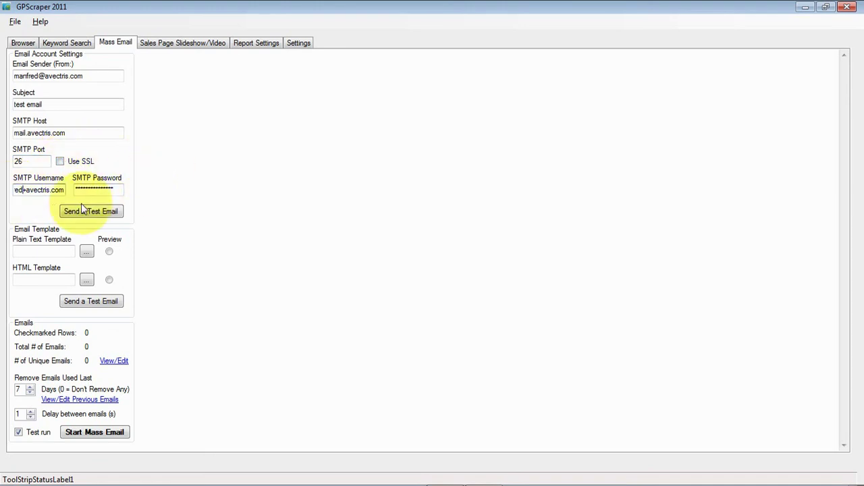